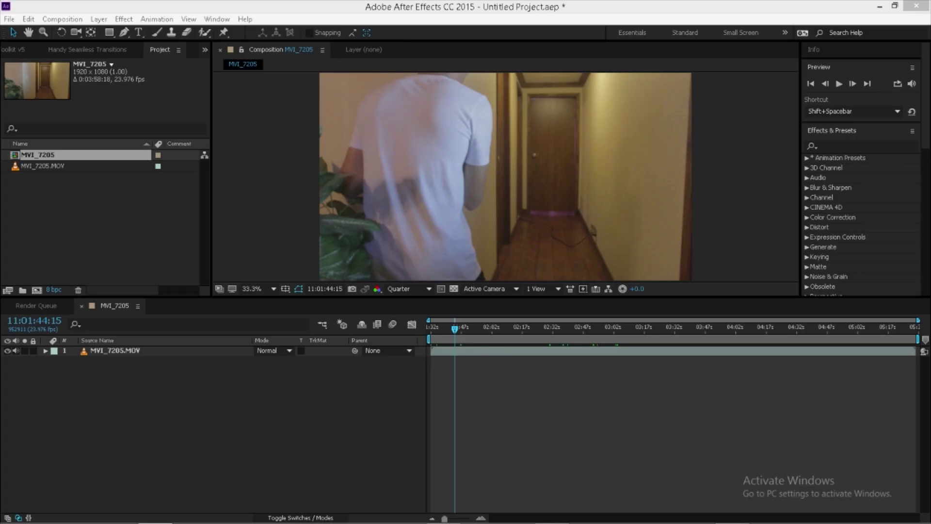
Step: Trim the MVI_7205.MOV clip's out point a little earlier, then duplicate the layer with Ctrl+D
{"action": "left_click_drag", "start_coordinate": [449, 333], "coordinate": [454, 327]}
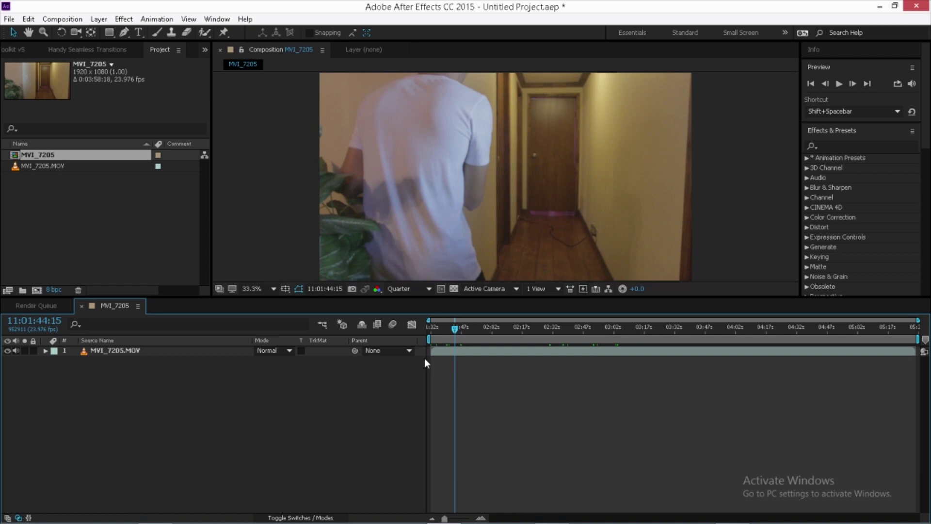
{"action": "left_click_drag", "start_coordinate": [471, 350], "coordinate": [443, 350]}
{"action": "left_click", "coordinate": [375, 391]}
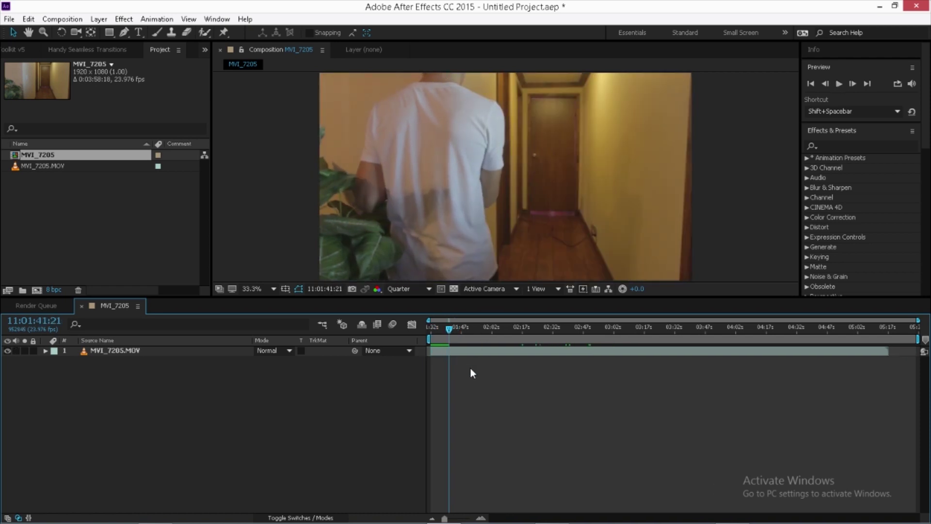
{"action": "left_click", "coordinate": [460, 353]}
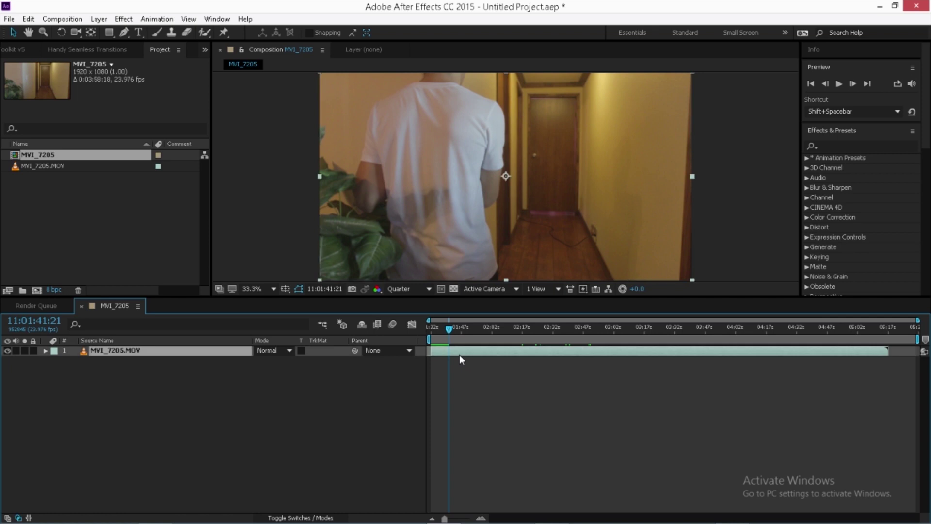
{"action": "key", "text": "ctrl+d"}
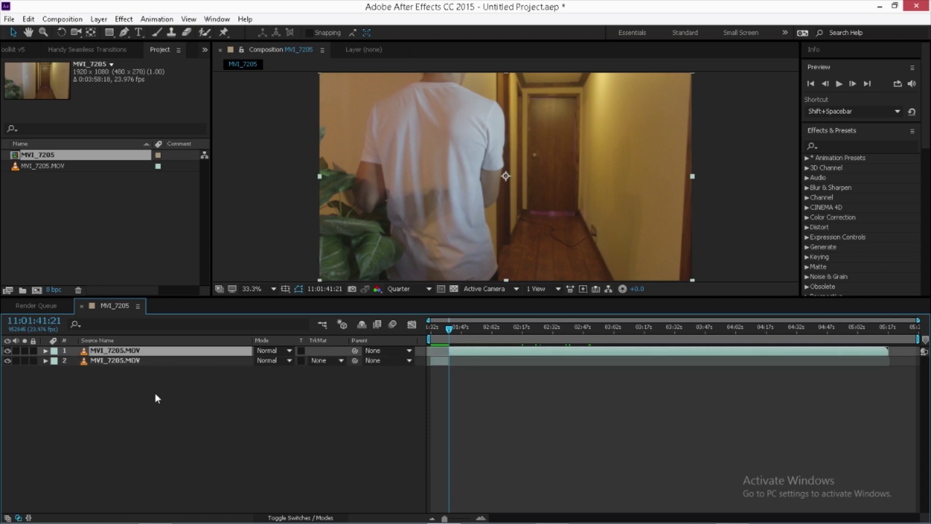
Step: Trim the top MVI_7205.MOV layer so it ends at the playhead around 01:50
{"action": "left_click", "coordinate": [182, 423]}
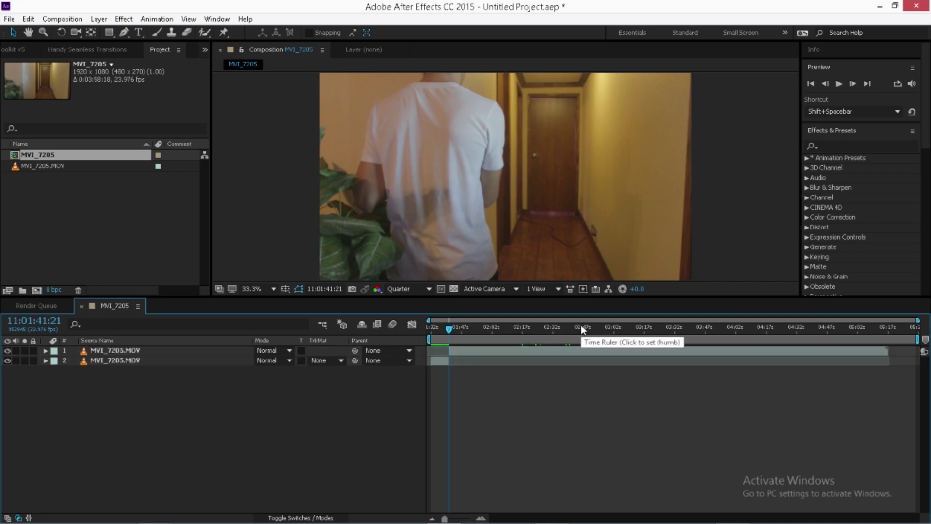
{"action": "left_click", "coordinate": [722, 328]}
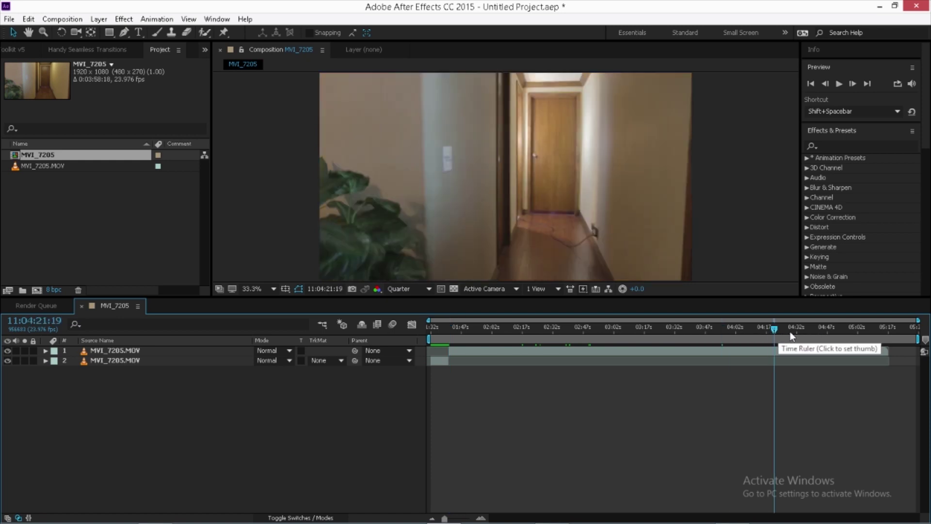
{"action": "left_click", "coordinate": [466, 328]}
{"action": "left_click_drag", "start_coordinate": [538, 350], "coordinate": [466, 350]}
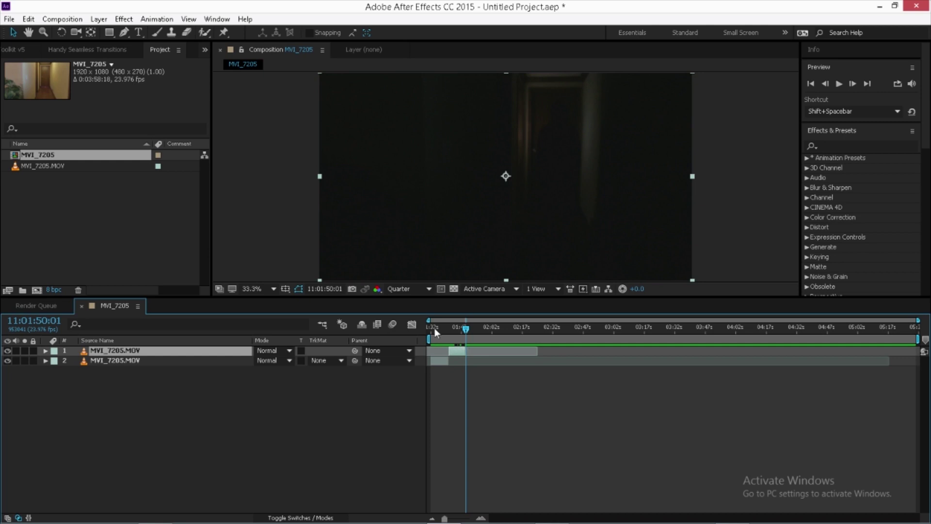
{"action": "left_click", "coordinate": [480, 510]}
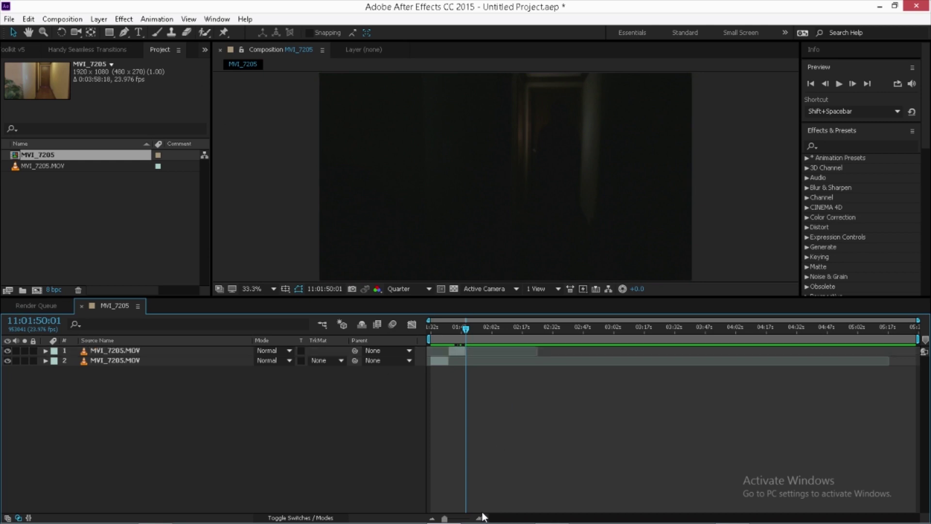
Step: Slide the top layer to start near the composition's beginning and enable motion blur
{"action": "left_click", "coordinate": [481, 518]}
{"action": "left_click_drag", "start_coordinate": [466, 329], "coordinate": [419, 336]}
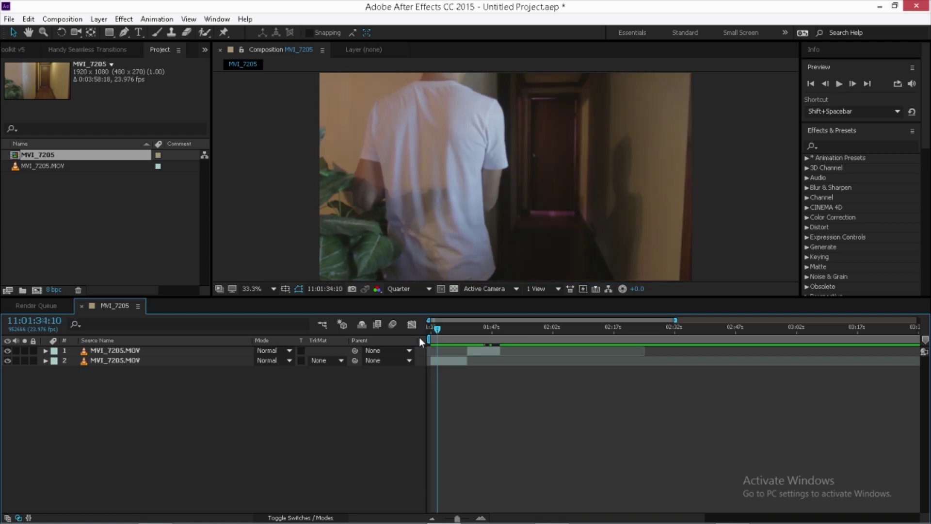
{"action": "left_click", "coordinate": [427, 327]}
{"action": "left_click", "coordinate": [852, 83]}
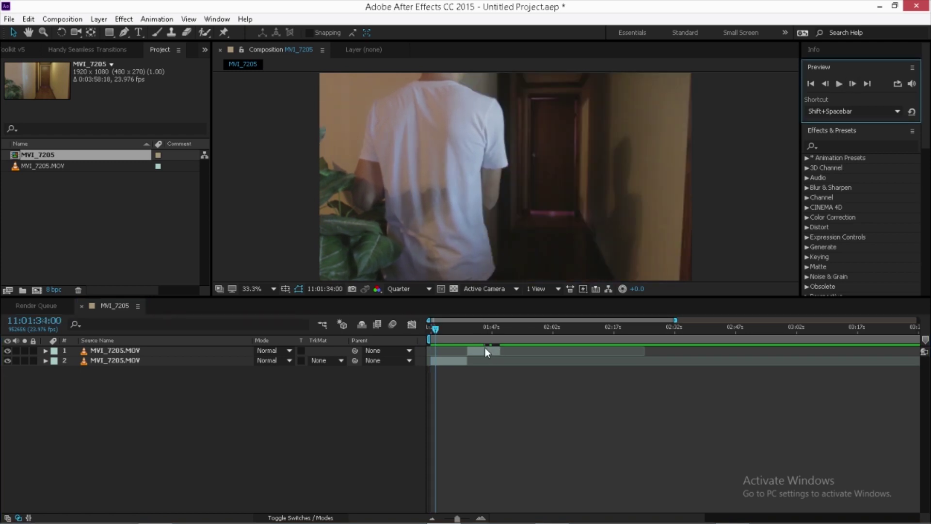
{"action": "left_click_drag", "start_coordinate": [485, 348], "coordinate": [453, 350]}
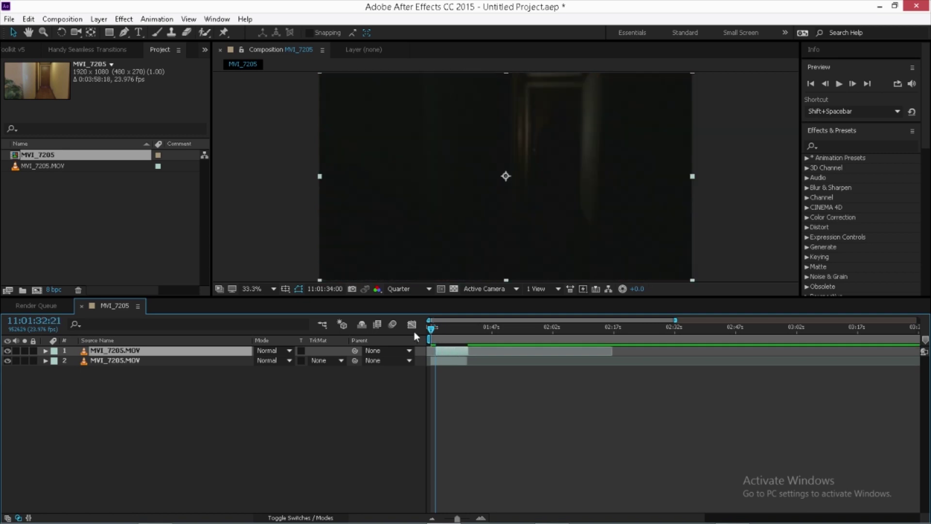
{"action": "left_click", "coordinate": [395, 326]}
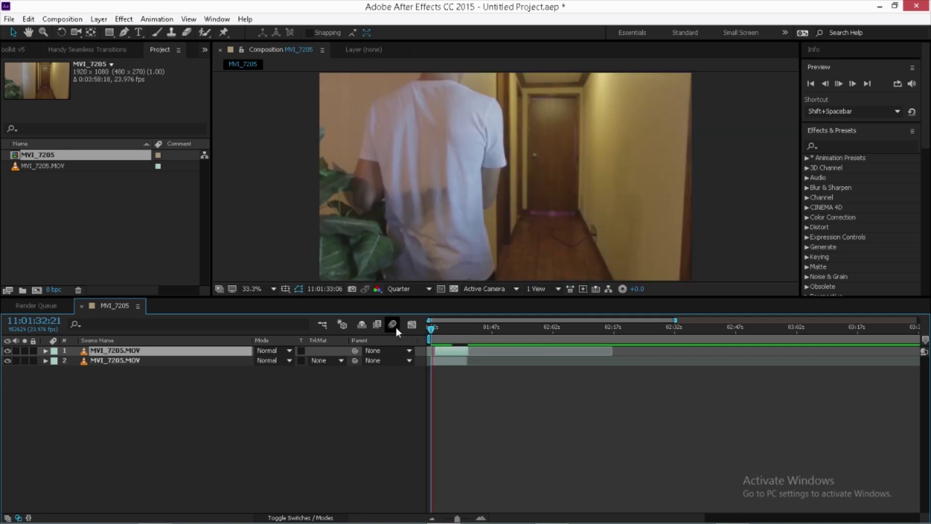
{"action": "scroll", "coordinate": [531, 144], "scroll_direction": "down", "scroll_amount": 2}
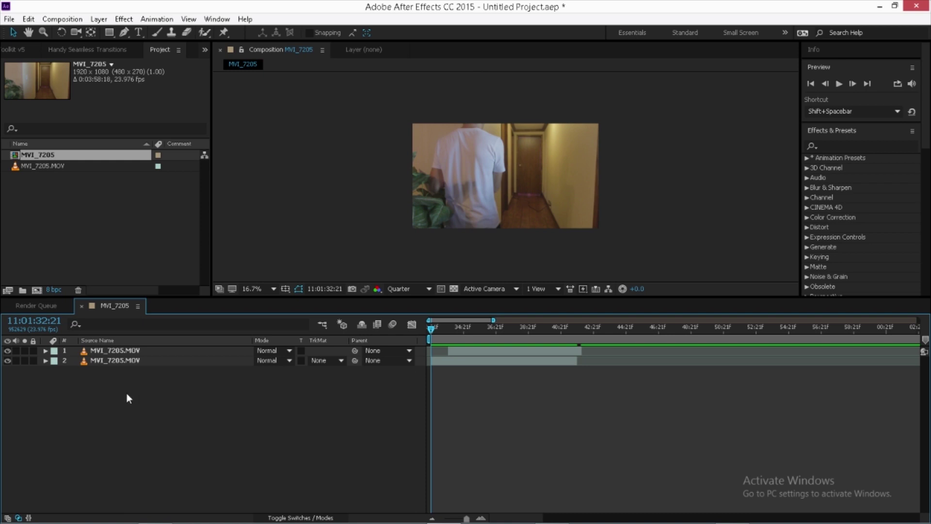
Step: Draw a Pen mask on the top layer at 11:01:33:23, revealing the lower copy's white-shirted figure
{"action": "left_click", "coordinate": [113, 349]}
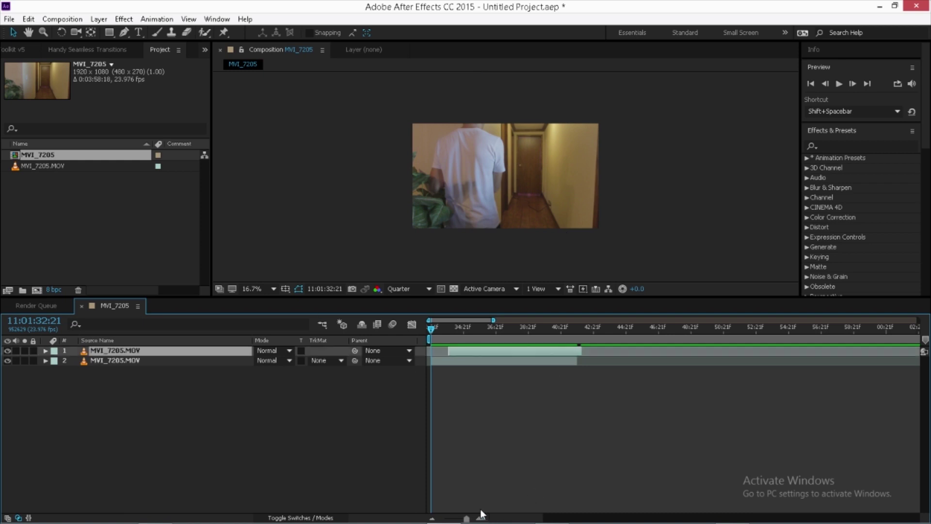
{"action": "left_click_drag", "start_coordinate": [456, 329], "coordinate": [449, 330]}
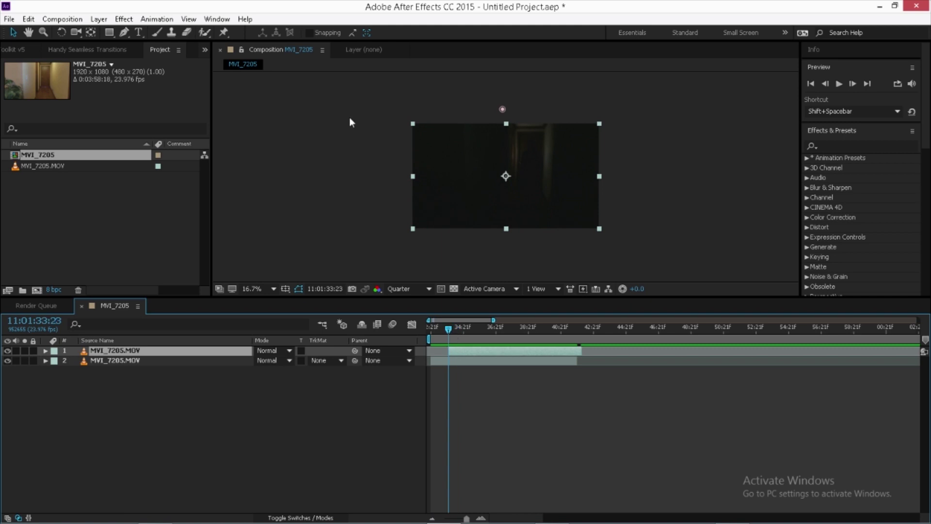
{"action": "left_click", "coordinate": [124, 32]}
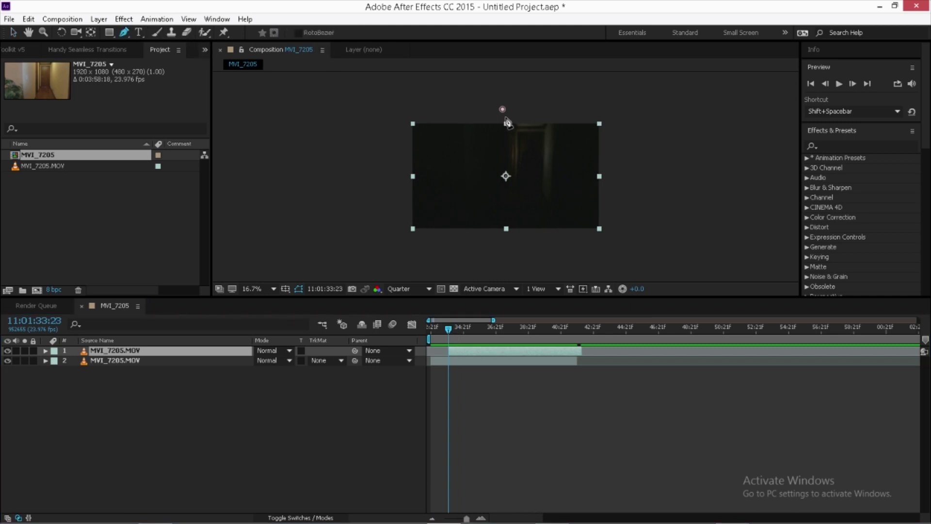
{"action": "left_click", "coordinate": [505, 117]}
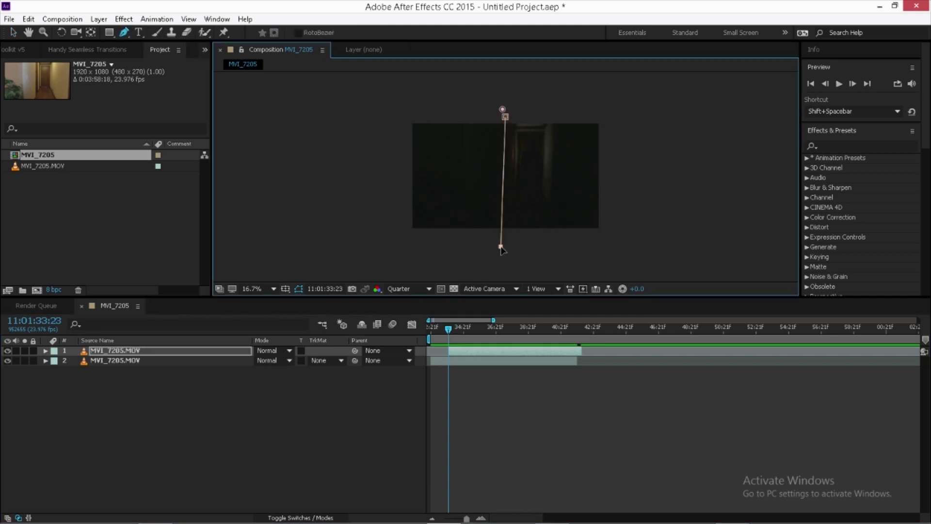
{"action": "key", "text": "ctrl+z"}
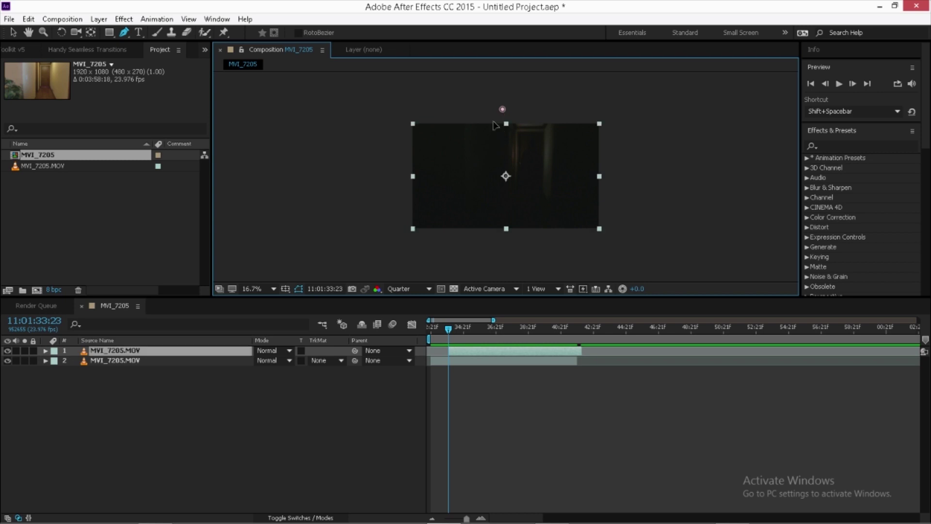
{"action": "left_click", "coordinate": [493, 120]}
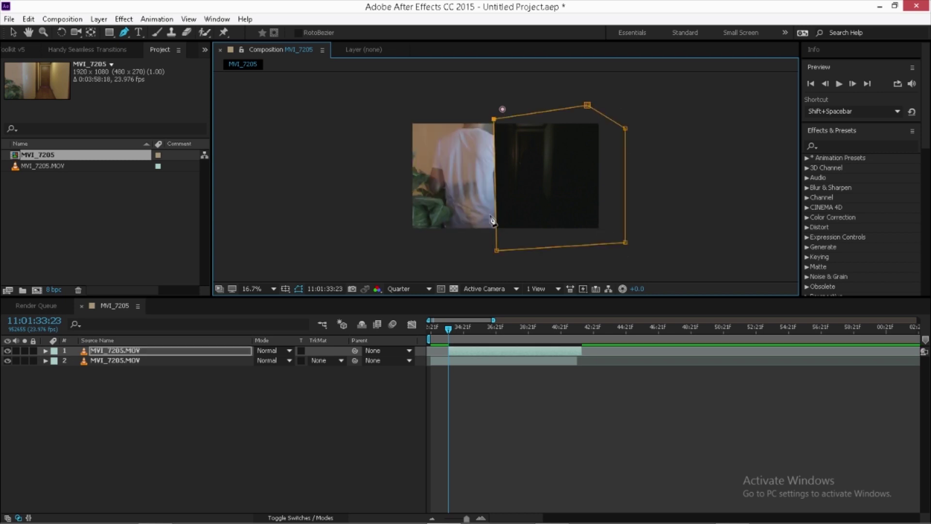
{"action": "left_click_drag", "start_coordinate": [496, 119], "coordinate": [520, 116]}
{"action": "left_click_drag", "start_coordinate": [497, 251], "coordinate": [518, 244]}
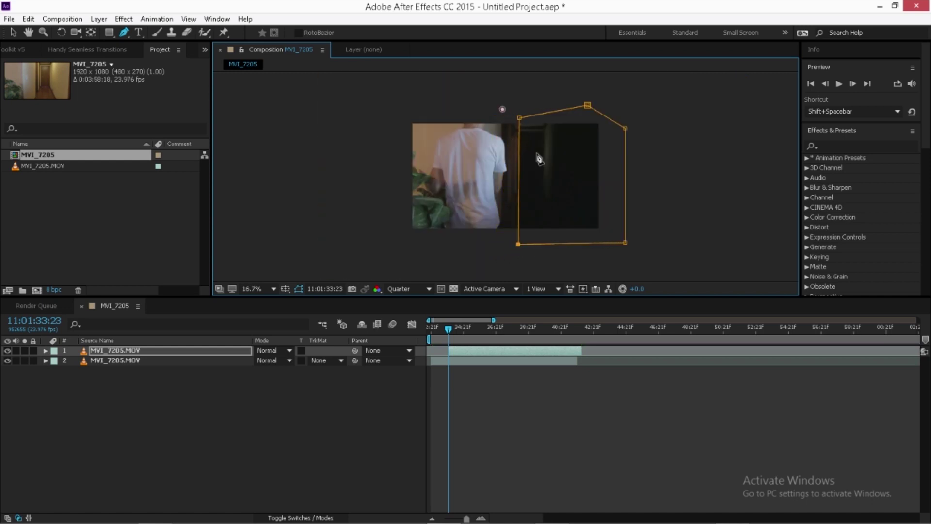
{"action": "left_click_drag", "start_coordinate": [521, 118], "coordinate": [511, 116]}
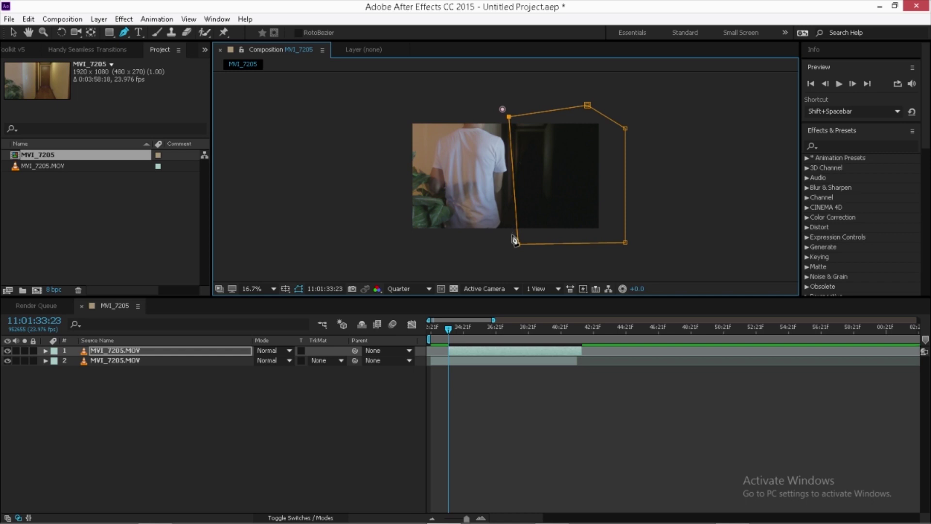
{"action": "key", "text": "v"}
{"action": "key", "text": "space"}
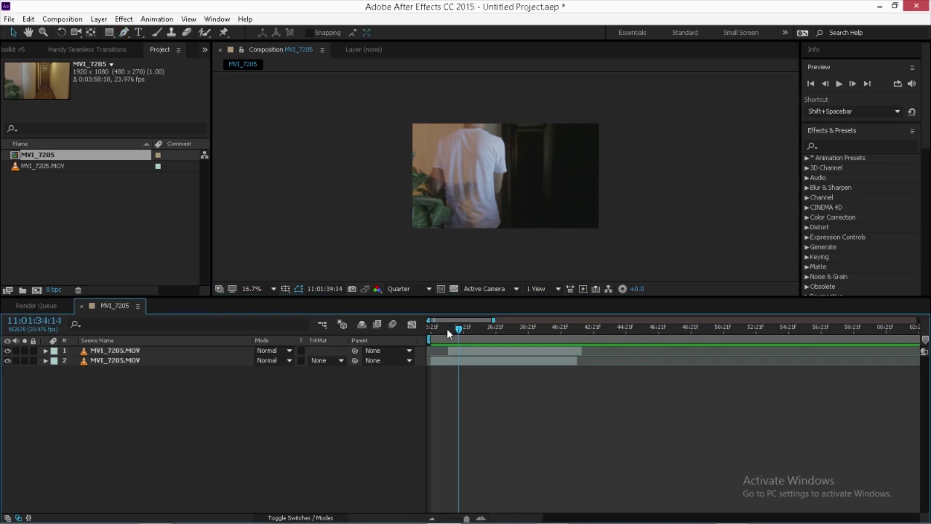
Step: Set the feather of Mask 2 on the top layer to 50 pixels
{"action": "left_click", "coordinate": [138, 353]}
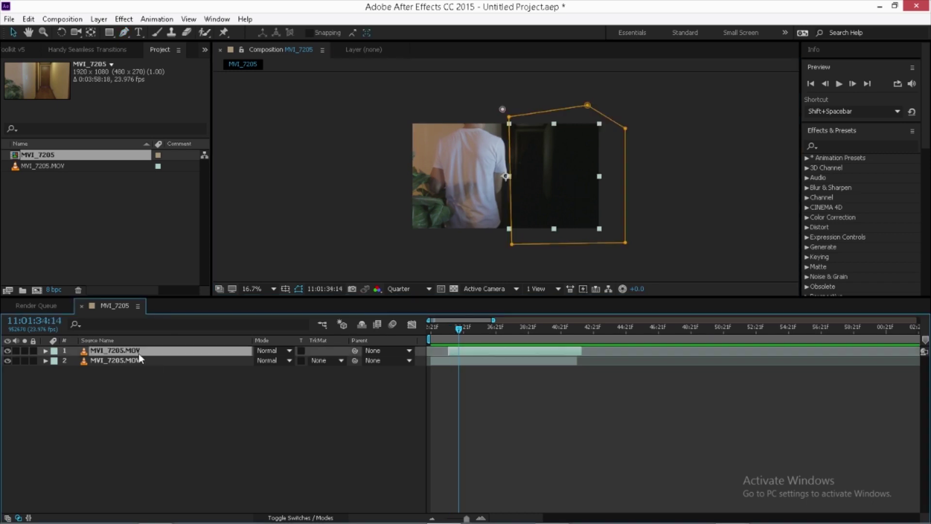
{"action": "key", "text": "f"}
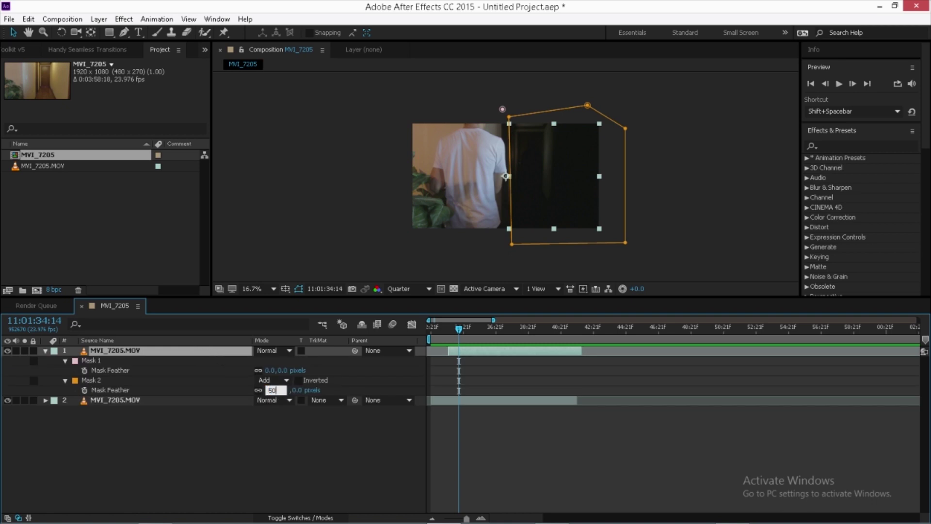
{"action": "type", "text": "50"}
{"action": "key", "text": "Return"}
{"action": "left_click", "coordinate": [330, 420]}
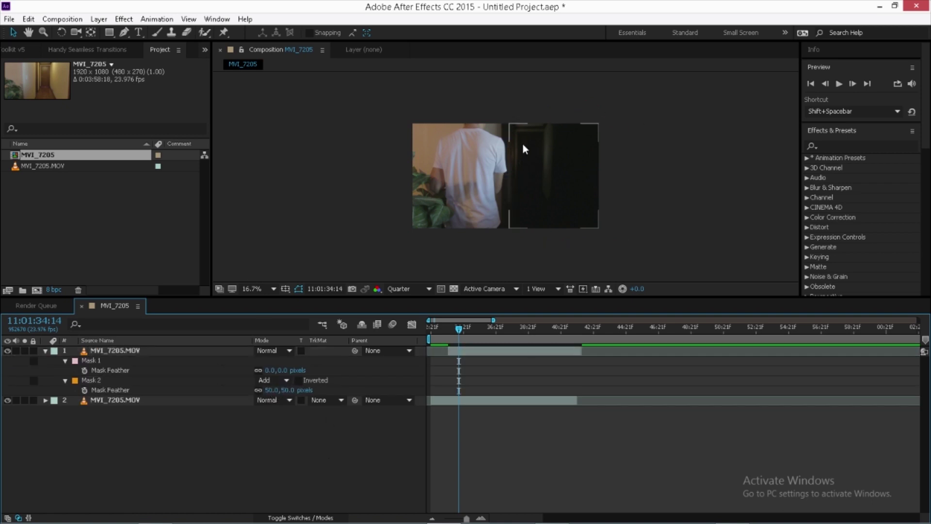
Step: Preview the feathered edge, then park at 11:01:33:21 with the top layer's Opacity shown
{"action": "key", "text": "period"}
{"action": "key", "text": "period"}
{"action": "key", "text": "comma"}
{"action": "left_click", "coordinate": [444, 329]}
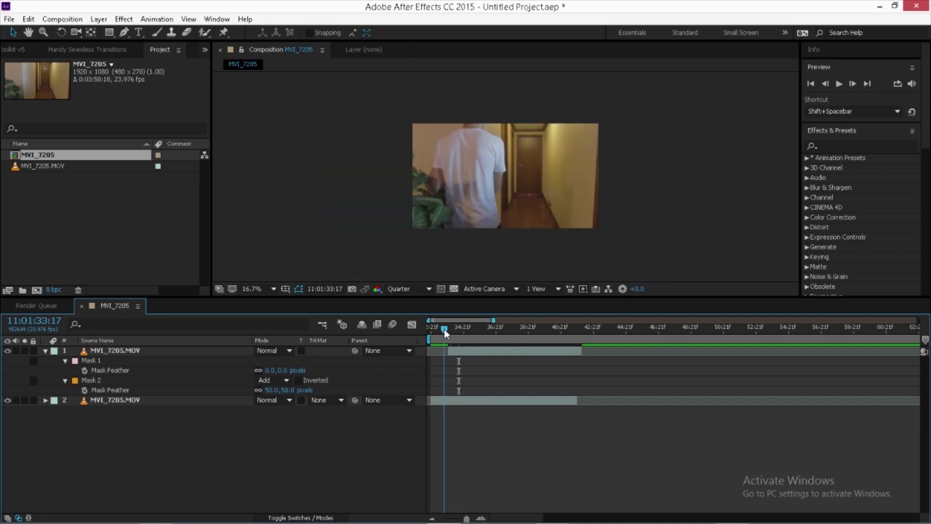
{"action": "key", "text": "space"}
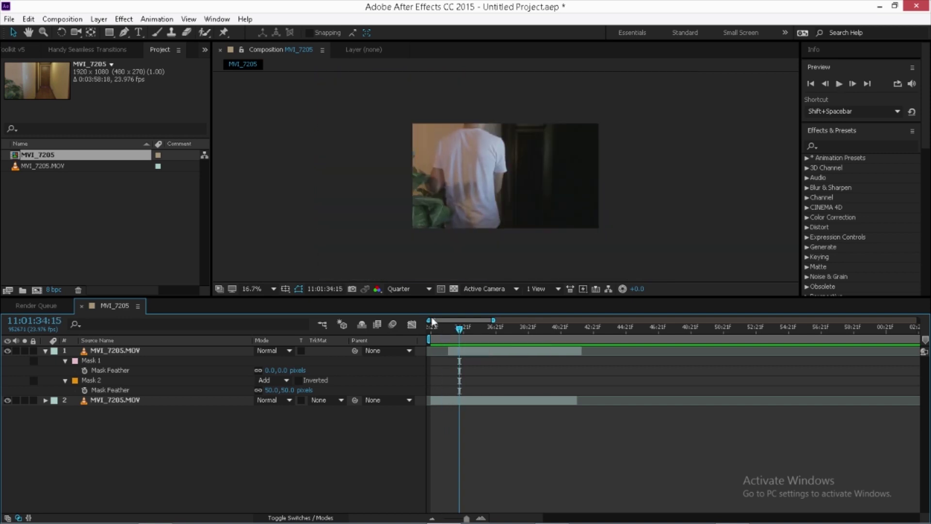
{"action": "left_click", "coordinate": [438, 325]}
{"action": "left_click_drag", "start_coordinate": [439, 325], "coordinate": [451, 321]}
{"action": "left_click", "coordinate": [825, 83]}
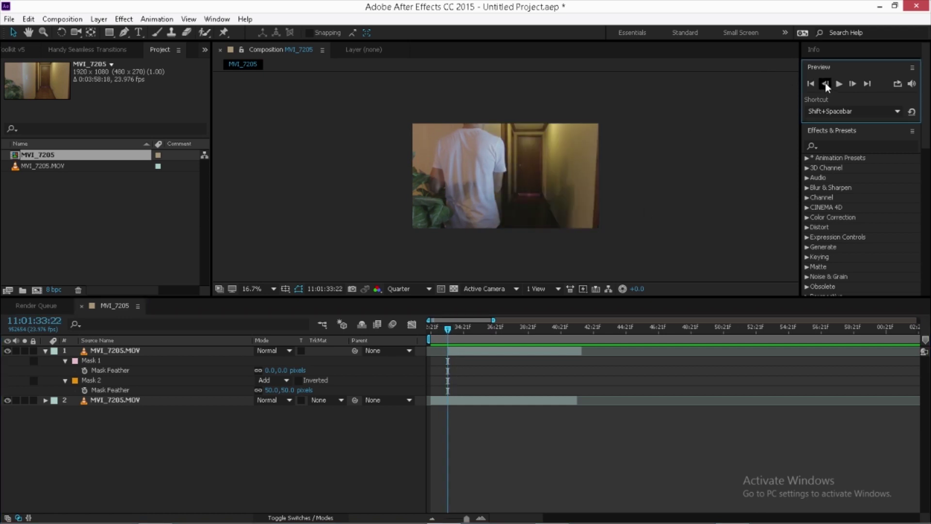
{"action": "left_click", "coordinate": [825, 83]}
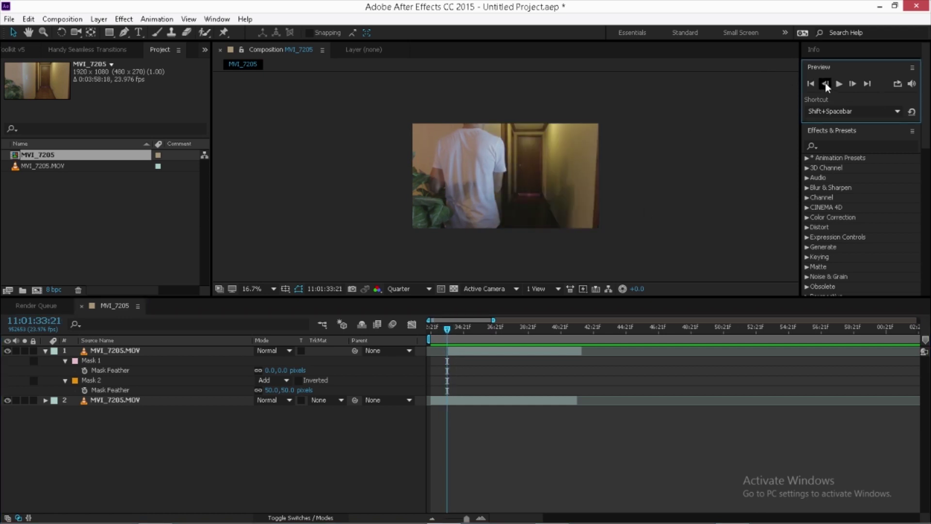
{"action": "left_click", "coordinate": [450, 350]}
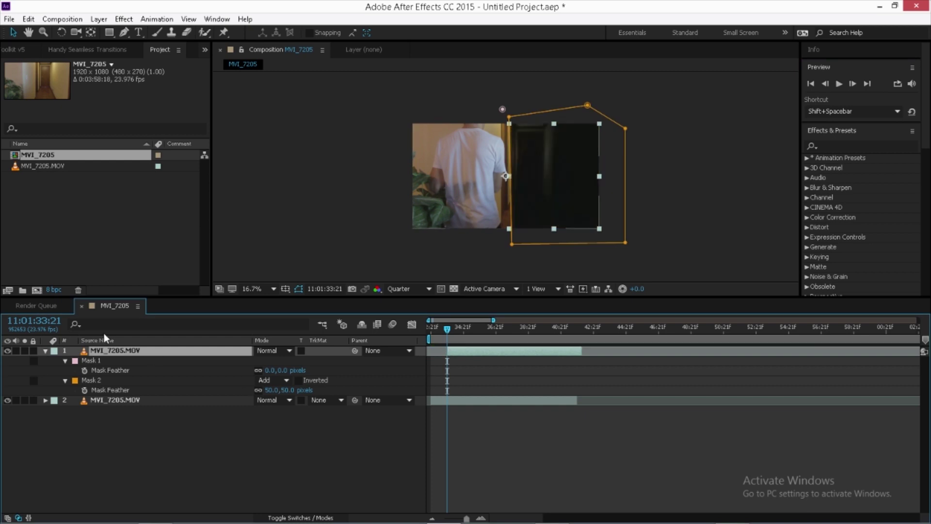
{"action": "key", "text": "t"}
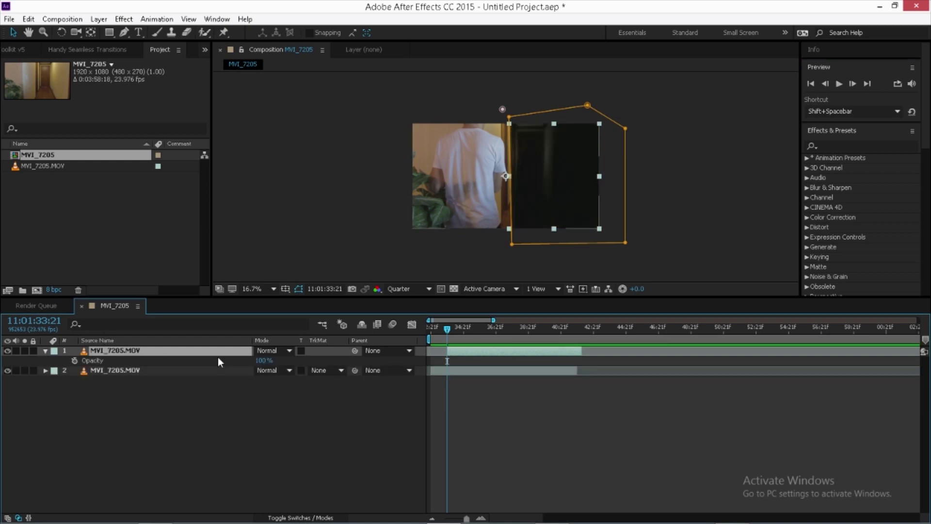
Step: Keyframe the top layer's opacity from 0% at 11:01:33:21 to 100% two frames later
{"action": "left_click", "coordinate": [74, 361]}
{"action": "left_click", "coordinate": [481, 518]}
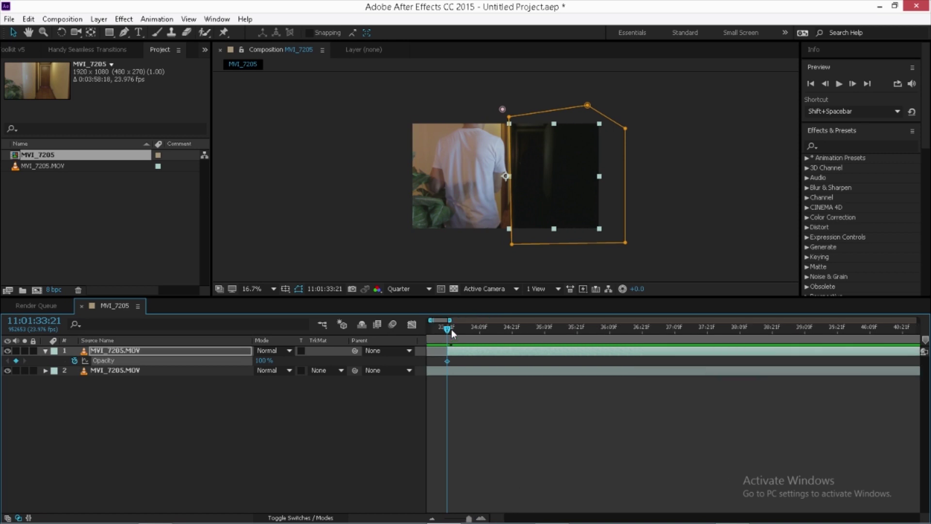
{"action": "left_click", "coordinate": [852, 84]}
{"action": "left_click", "coordinate": [853, 84]}
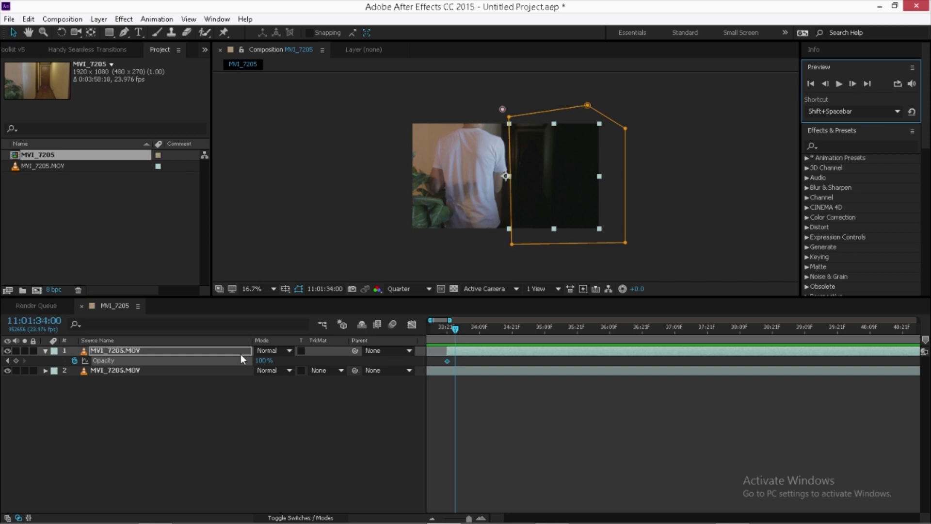
{"action": "left_click", "coordinate": [16, 360]}
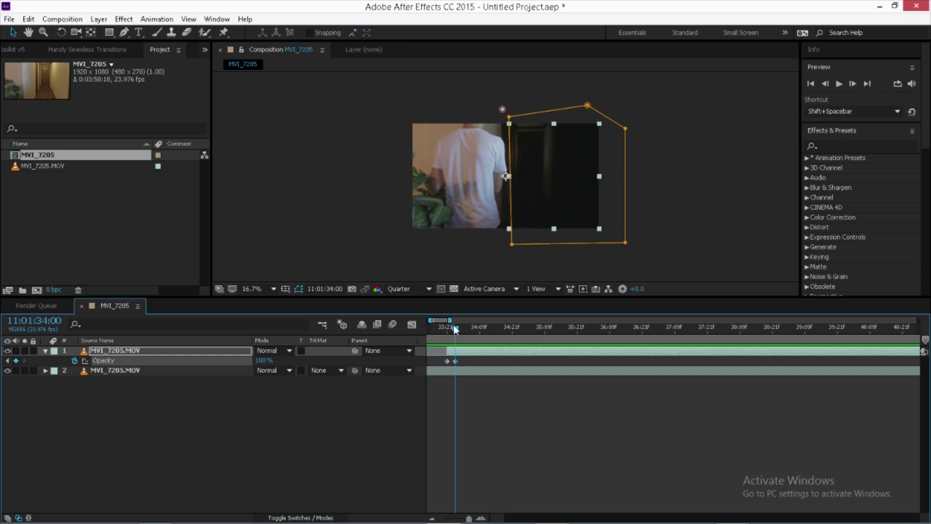
{"action": "left_click_drag", "start_coordinate": [456, 330], "coordinate": [446, 330]}
{"action": "left_click", "coordinate": [263, 360]}
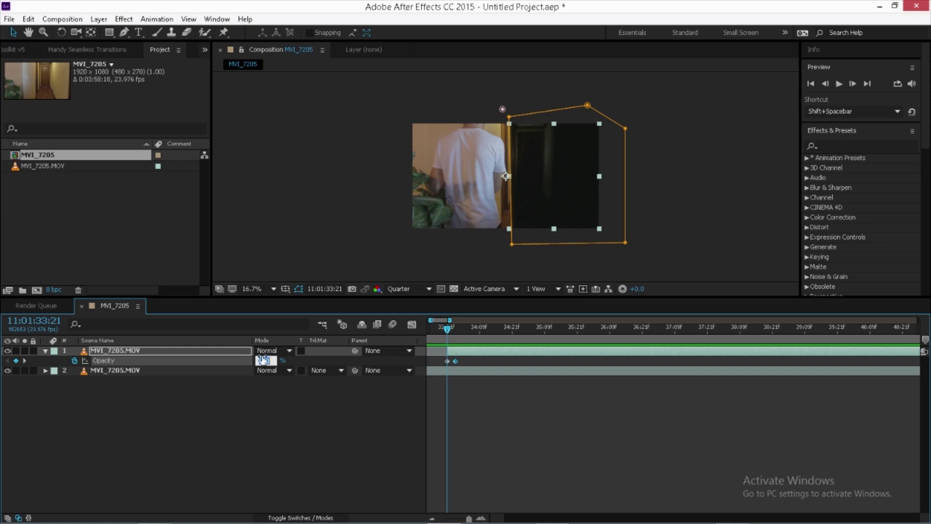
{"action": "type", "text": "0"}
{"action": "key", "text": "Return"}
Step: Play back the fade-in, show the mask feather settings, and move to the fade-out point
{"action": "left_click", "coordinate": [325, 441]}
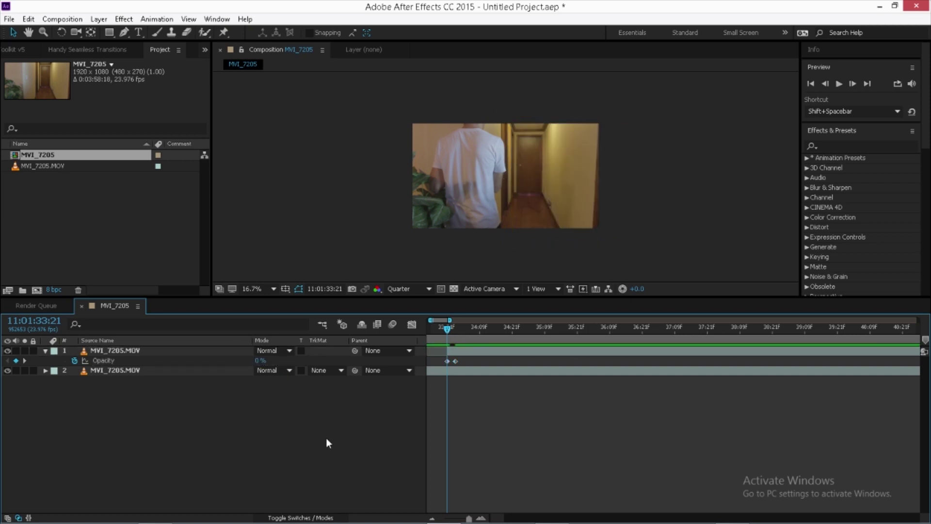
{"action": "key", "text": "space"}
{"action": "key", "text": "f"}
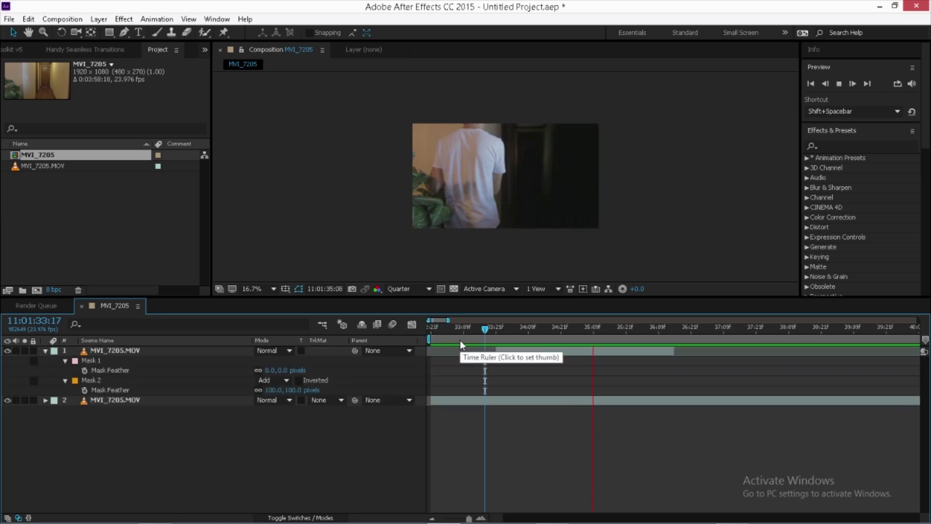
{"action": "key", "text": "space"}
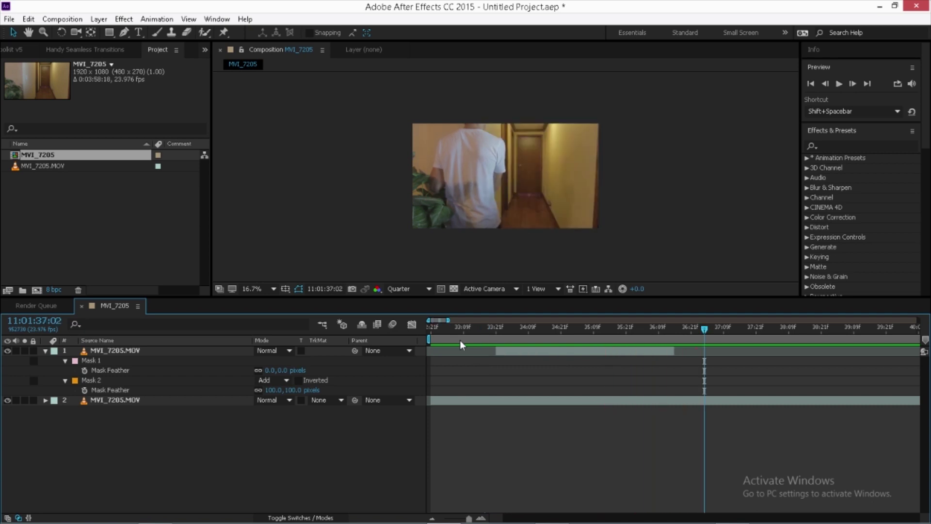
{"action": "left_click", "coordinate": [662, 336]}
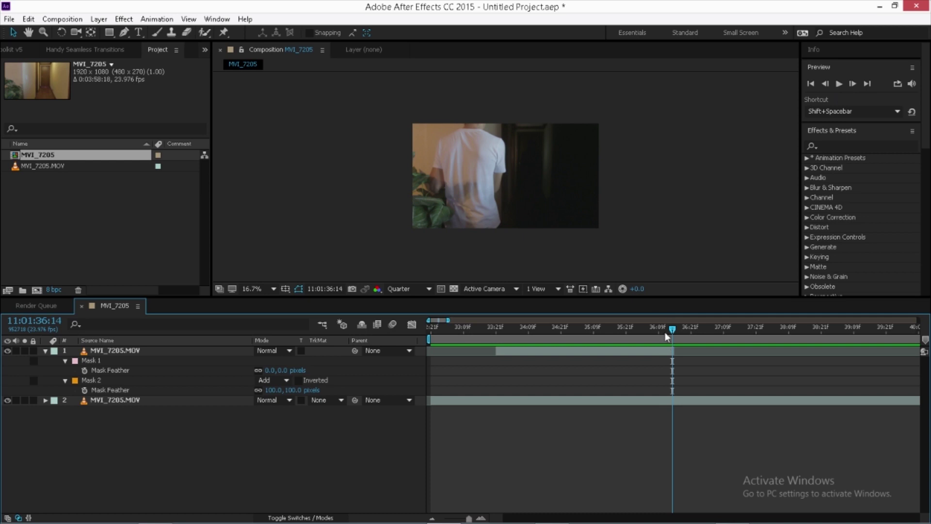
Step: Add an opacity keyframe on the top layer at 11:01:36:14 to begin the fade-out
{"action": "left_click", "coordinate": [852, 84]}
{"action": "left_click", "coordinate": [853, 83]}
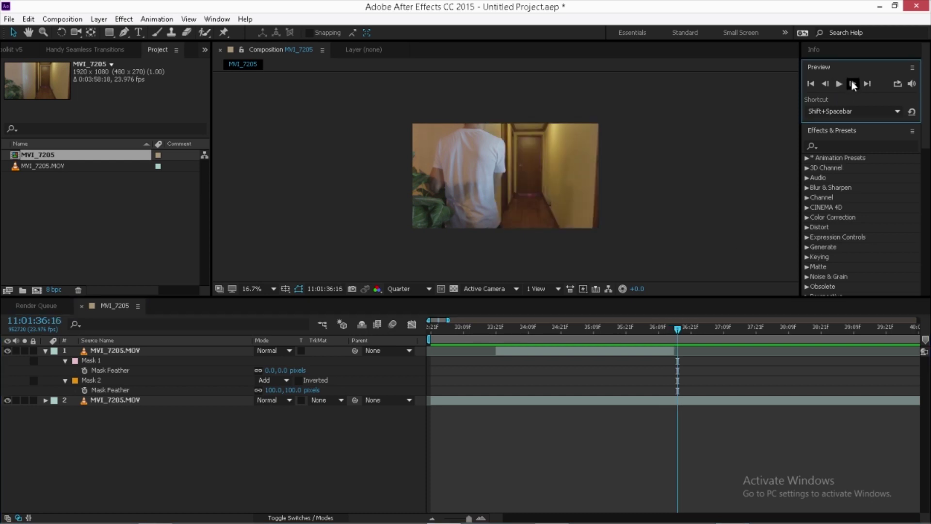
{"action": "left_click", "coordinate": [675, 349]}
{"action": "left_click_drag", "start_coordinate": [677, 332], "coordinate": [667, 331]}
{"action": "key", "text": "t"}
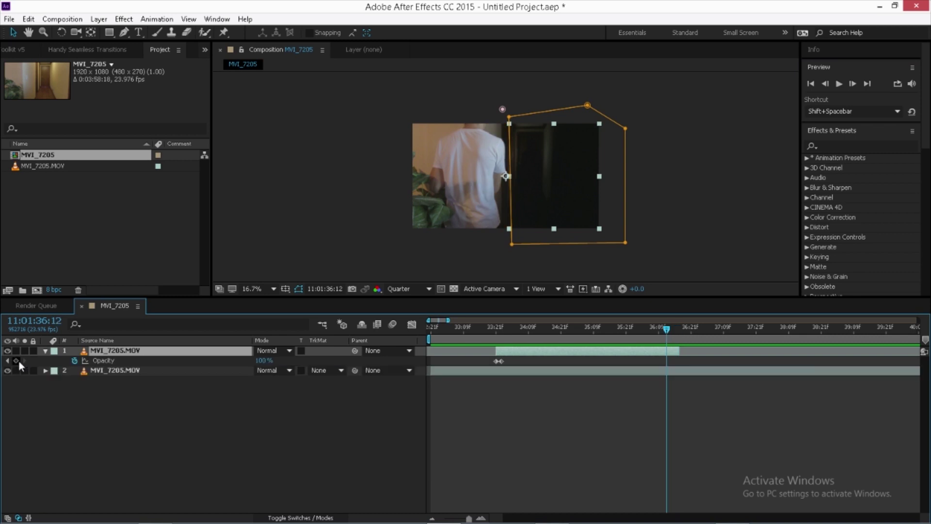
{"action": "left_click", "coordinate": [16, 361]}
{"action": "left_click", "coordinate": [852, 83]}
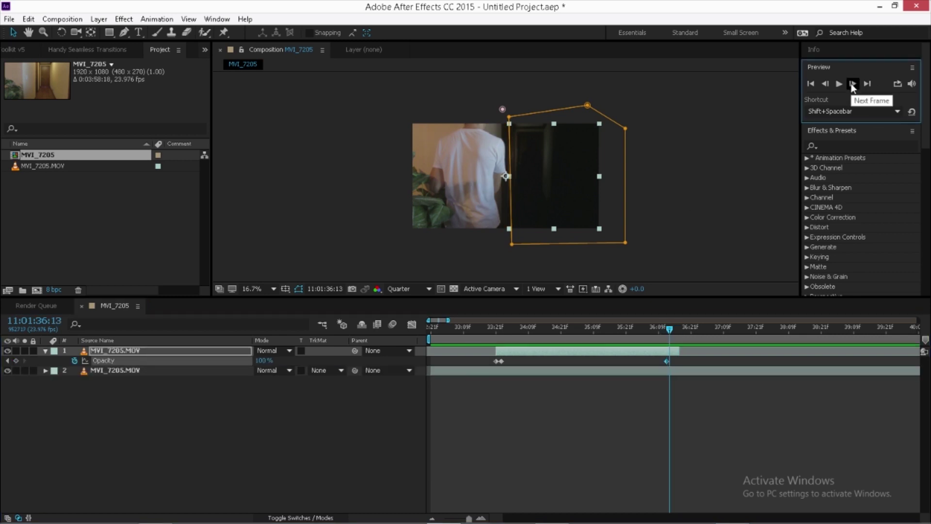
{"action": "left_click", "coordinate": [852, 83]}
{"action": "left_click", "coordinate": [852, 83]}
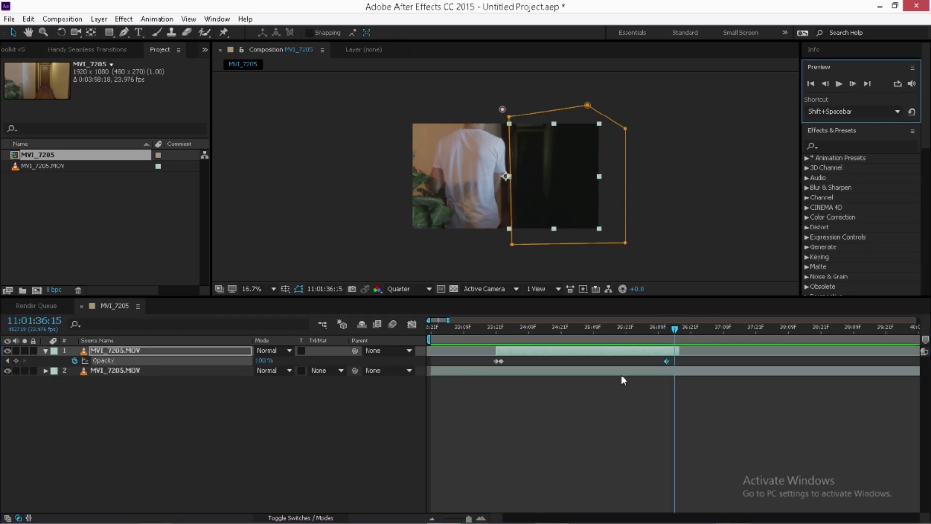
{"action": "key", "text": "Page_Up"}
{"action": "left_click", "coordinate": [668, 362]}
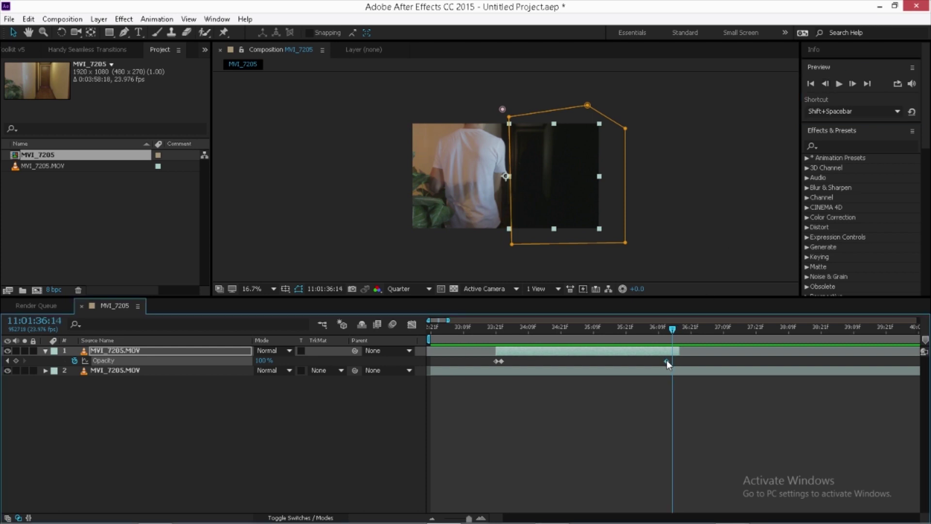
{"action": "left_click_drag", "start_coordinate": [667, 364], "coordinate": [673, 361]}
Step: Set opacity to 0% at 11:01:36:17, then play the fade from the start
{"action": "left_click_drag", "start_coordinate": [676, 332], "coordinate": [679, 328]}
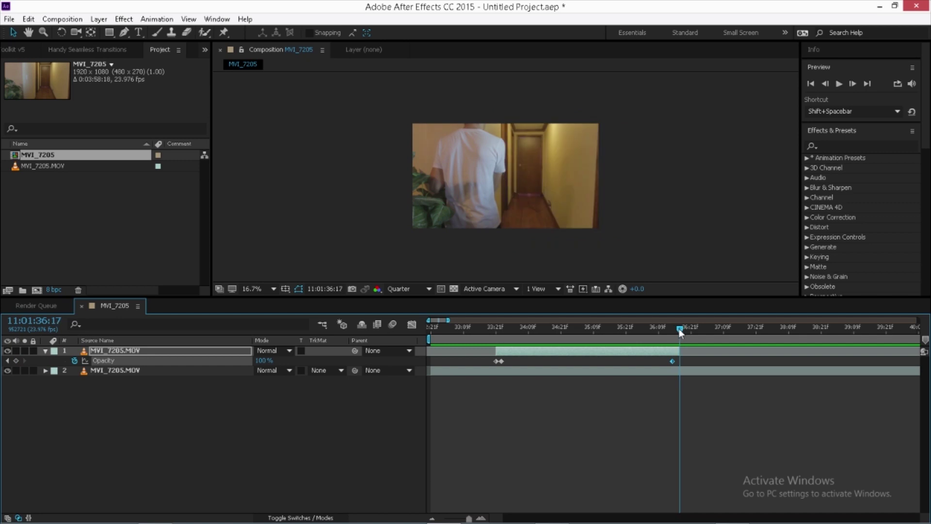
{"action": "left_click", "coordinate": [263, 360]}
{"action": "type", "text": "0"}
{"action": "key", "text": "Return"}
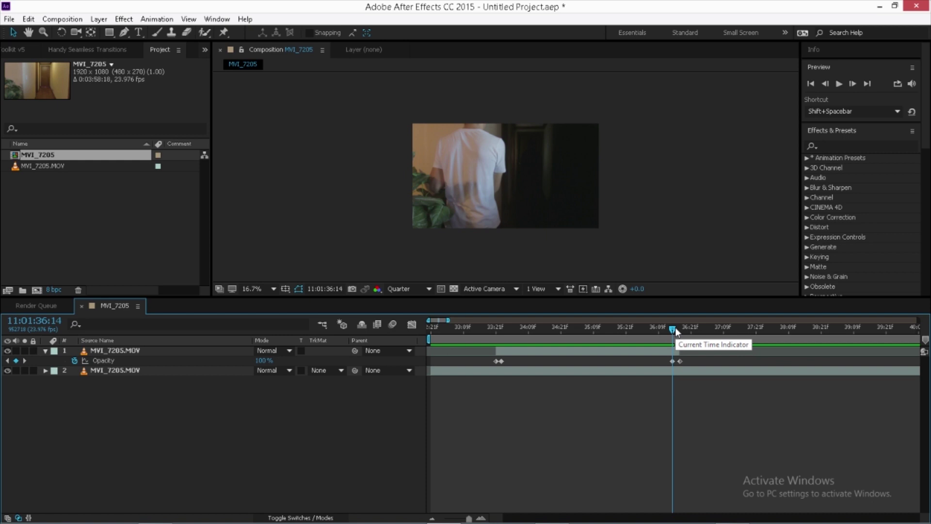
{"action": "key", "text": "space"}
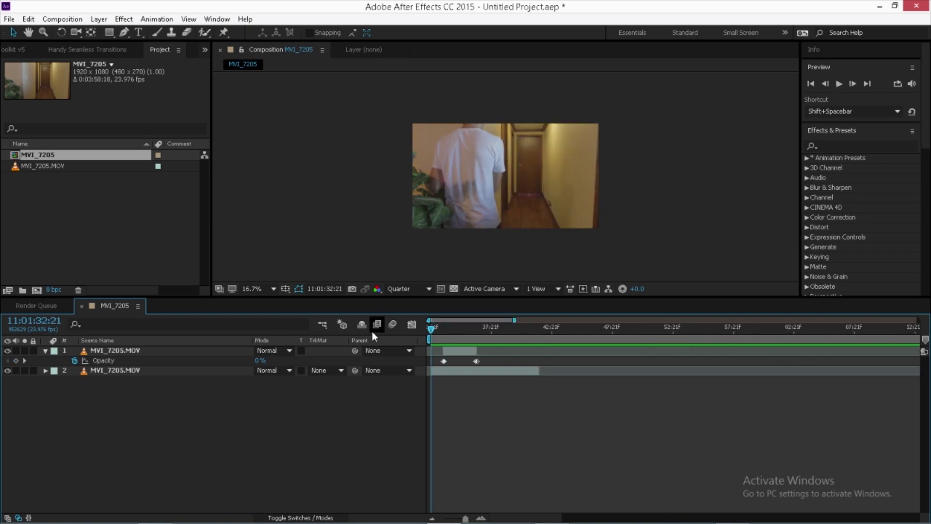
{"action": "key", "text": "space"}
{"action": "key", "text": "space"}
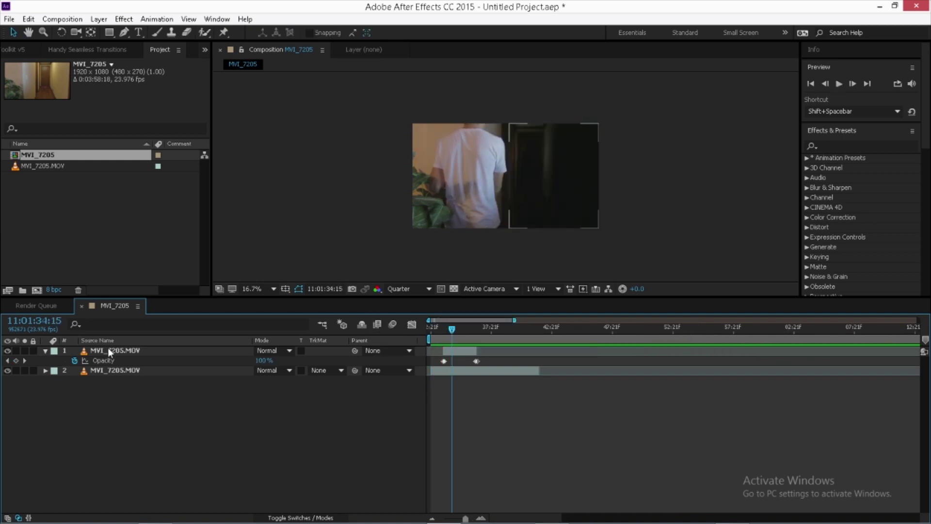
Step: Apply Magic Bullet Looks to the top MVI_7205.MOV layer via a 'magic' effects search and open its editor
{"action": "left_click", "coordinate": [137, 352]}
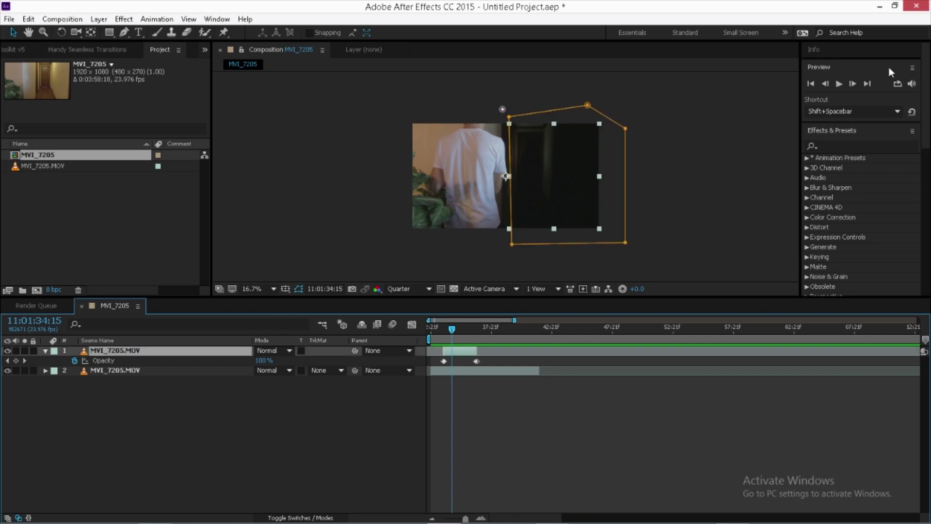
{"action": "left_click", "coordinate": [854, 141]}
{"action": "type", "text": "magic"}
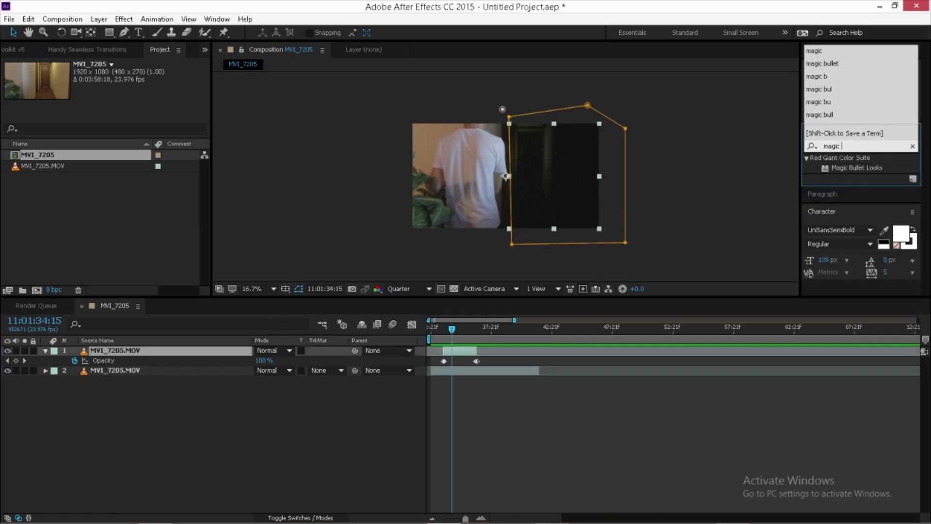
{"action": "double_click", "coordinate": [857, 168]}
{"action": "left_click", "coordinate": [49, 117]}
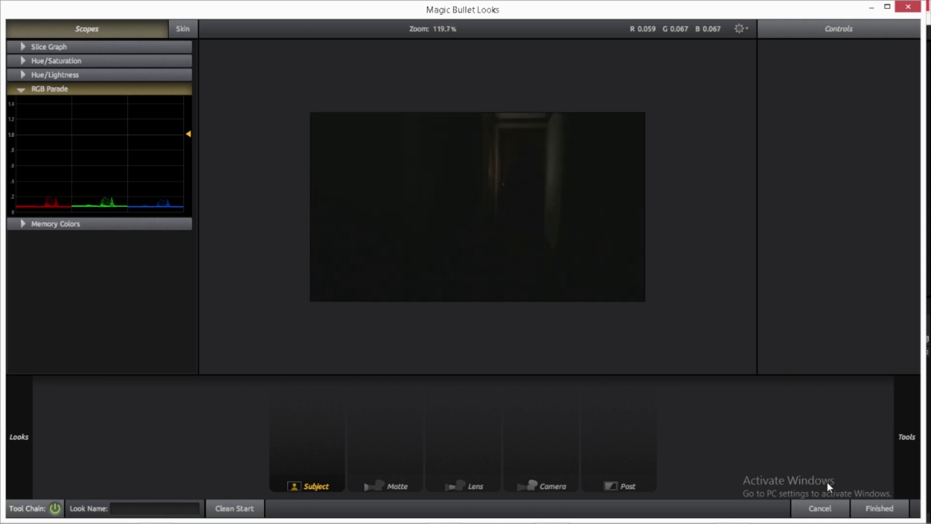
Step: Add a Colorista 3-Way grade with shadows lowered to 0.9518 and return to After Effects
{"action": "mouse_move", "coordinate": [907, 437]}
{"action": "left_click_drag", "start_coordinate": [670, 299], "coordinate": [306, 427]}
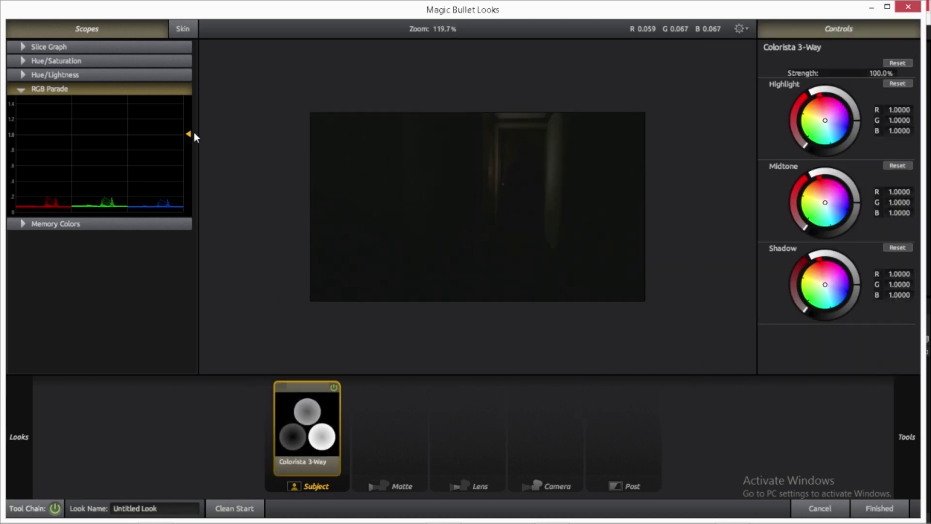
{"action": "left_click_drag", "start_coordinate": [857, 284], "coordinate": [856, 287]}
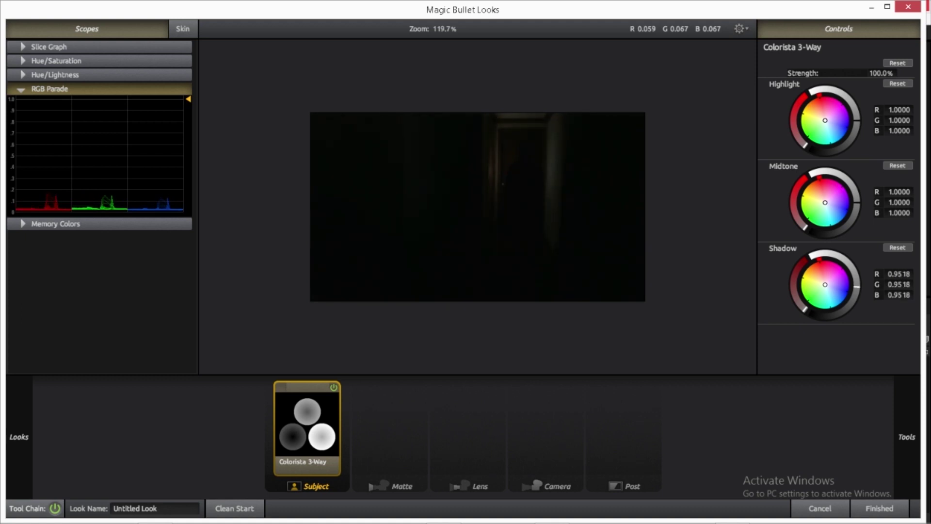
{"action": "left_click", "coordinate": [880, 508]}
{"action": "left_click", "coordinate": [465, 397]}
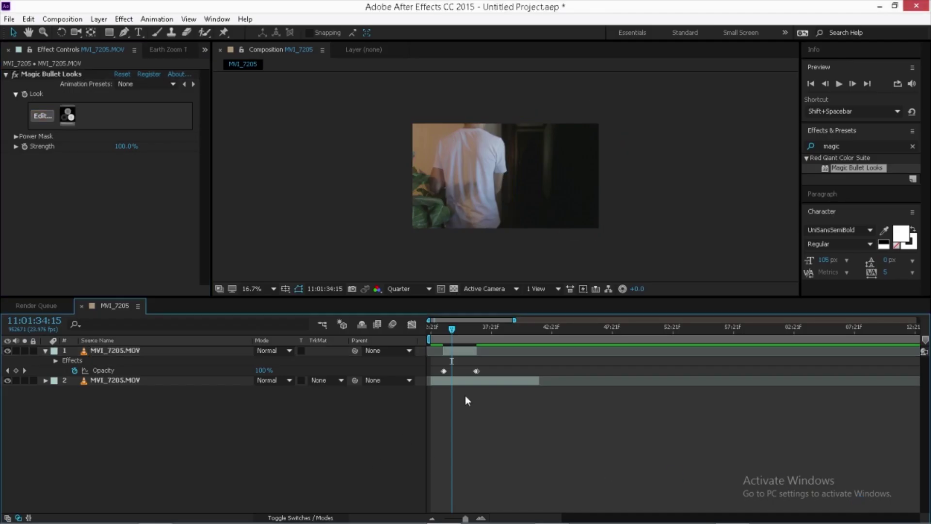
{"action": "key", "text": "space"}
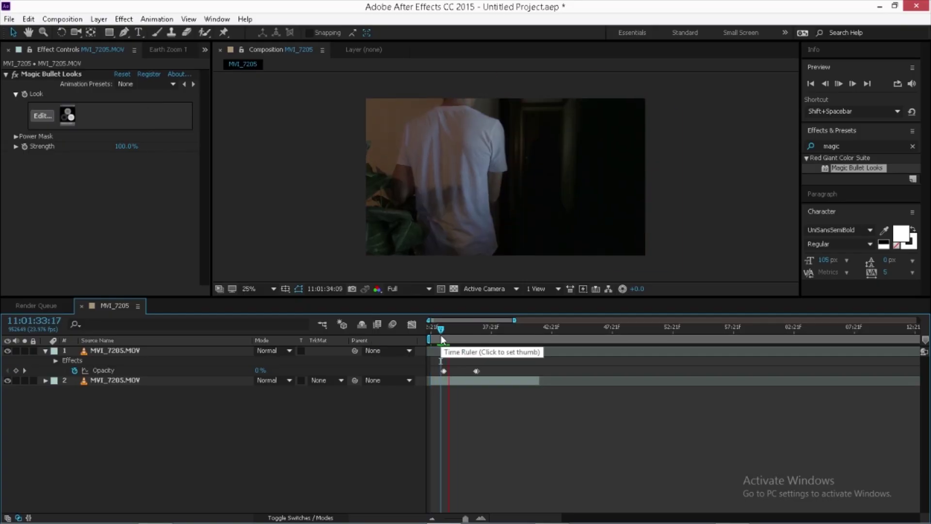
{"action": "left_click", "coordinate": [437, 325]}
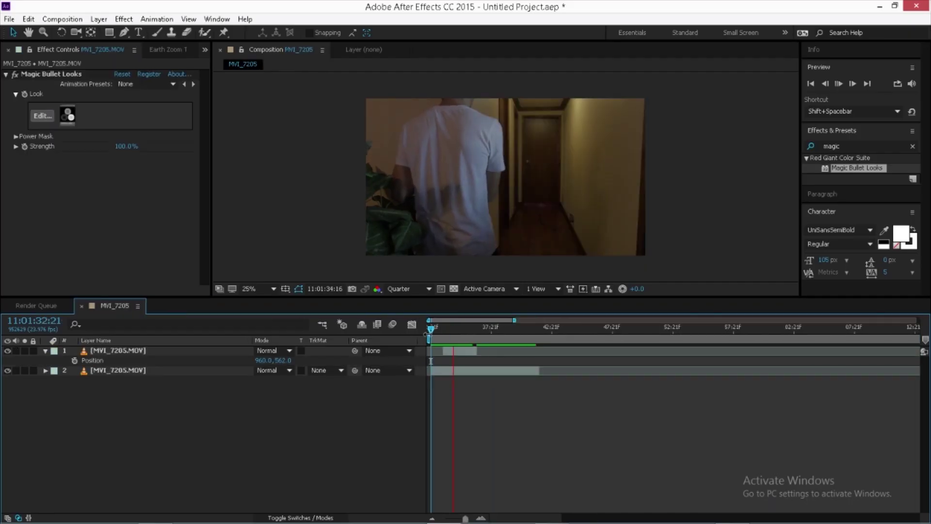
{"action": "key", "text": "Home"}
{"action": "key", "text": "space"}
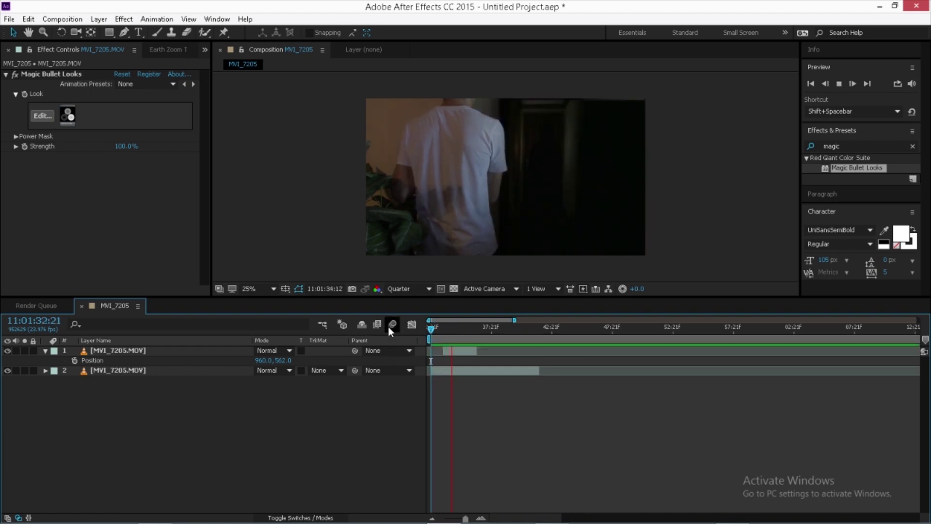
{"action": "left_click_drag", "start_coordinate": [454, 327], "coordinate": [442, 329]}
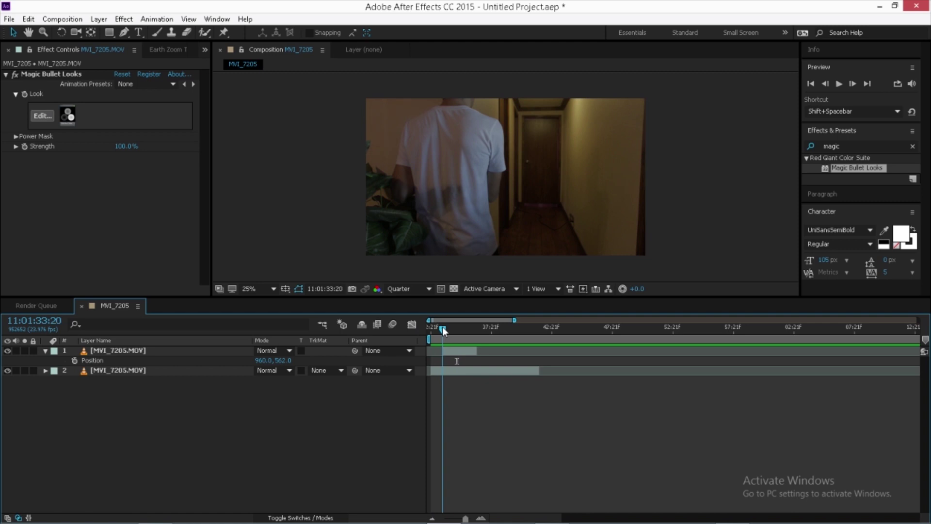
{"action": "left_click", "coordinate": [853, 84]}
{"action": "left_click", "coordinate": [853, 84]}
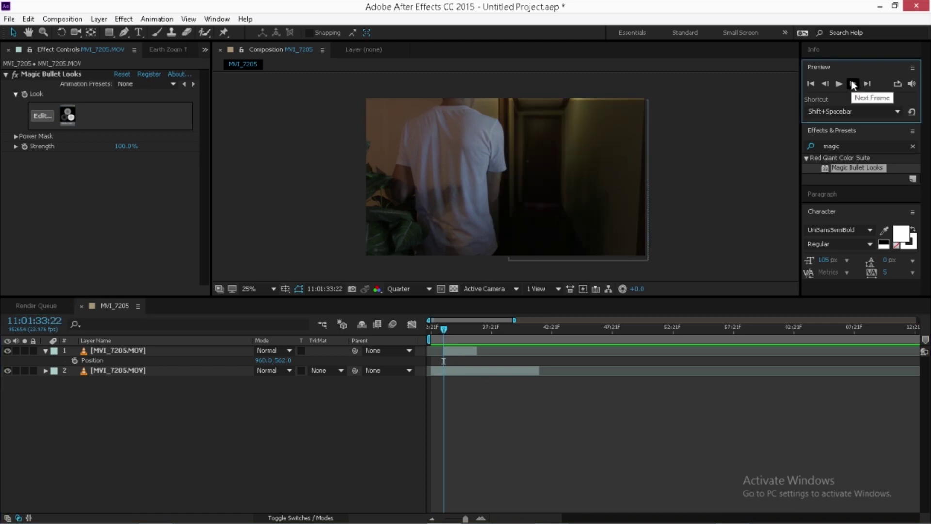
{"action": "left_click", "coordinate": [852, 84]}
{"action": "left_click", "coordinate": [830, 84]}
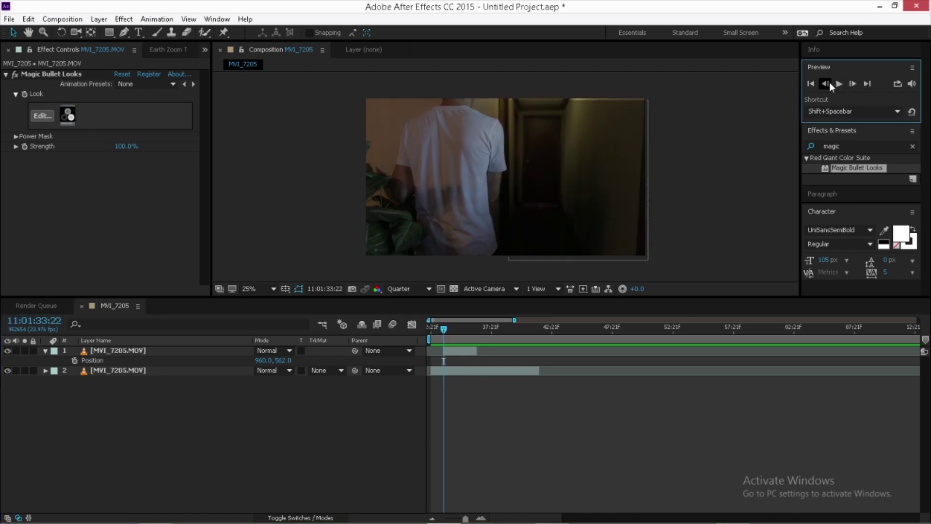
{"action": "left_click", "coordinate": [829, 84]}
{"action": "left_click", "coordinate": [852, 84]}
{"action": "left_click", "coordinate": [853, 83]}
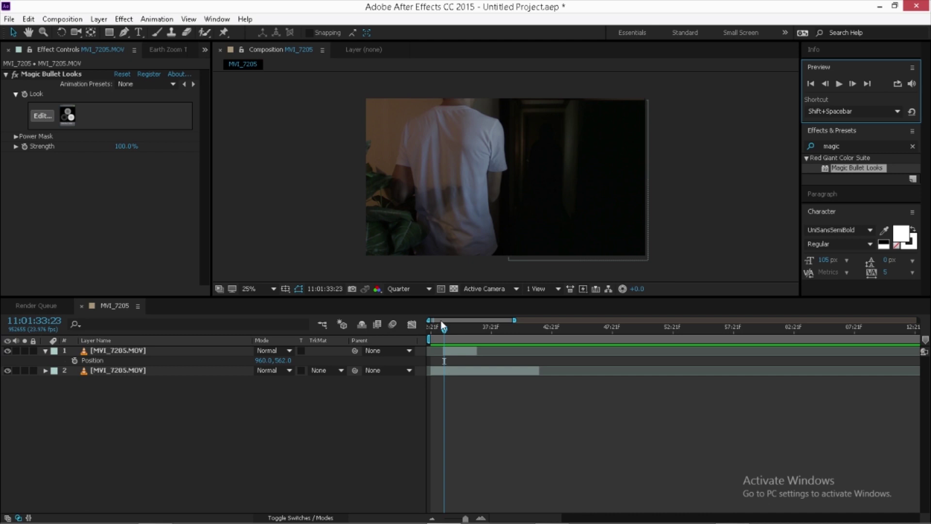
{"action": "left_click_drag", "start_coordinate": [444, 327], "coordinate": [442, 328]}
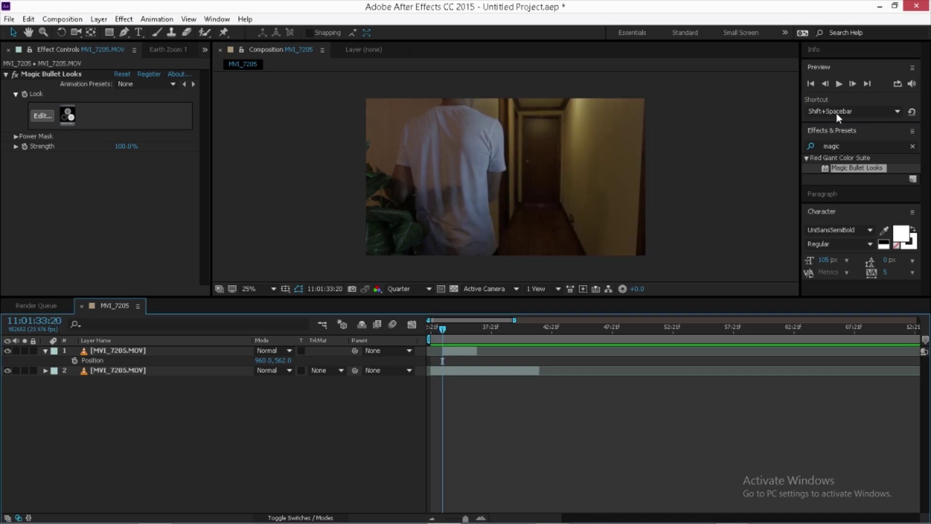
{"action": "left_click", "coordinate": [854, 83]}
{"action": "left_click", "coordinate": [853, 83]}
{"action": "left_click", "coordinate": [853, 84]}
{"action": "left_click", "coordinate": [853, 83]}
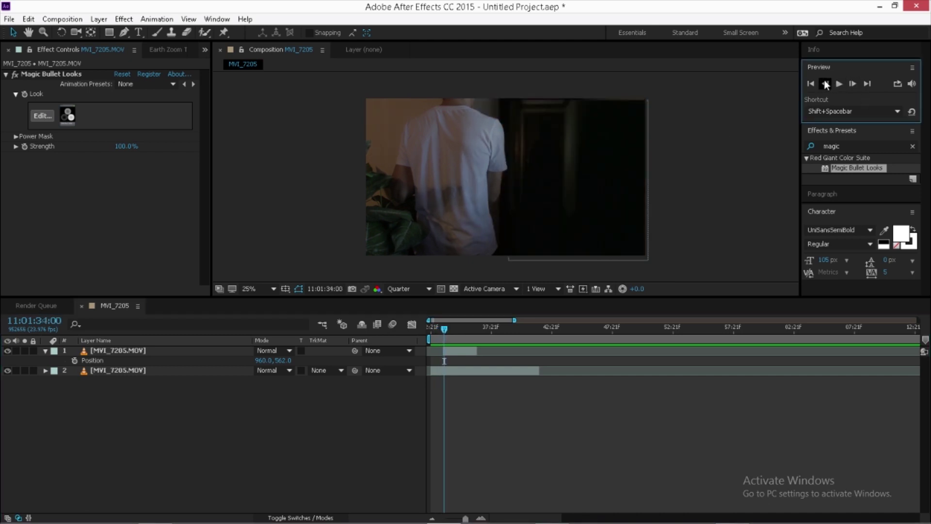
{"action": "left_click", "coordinate": [431, 326]}
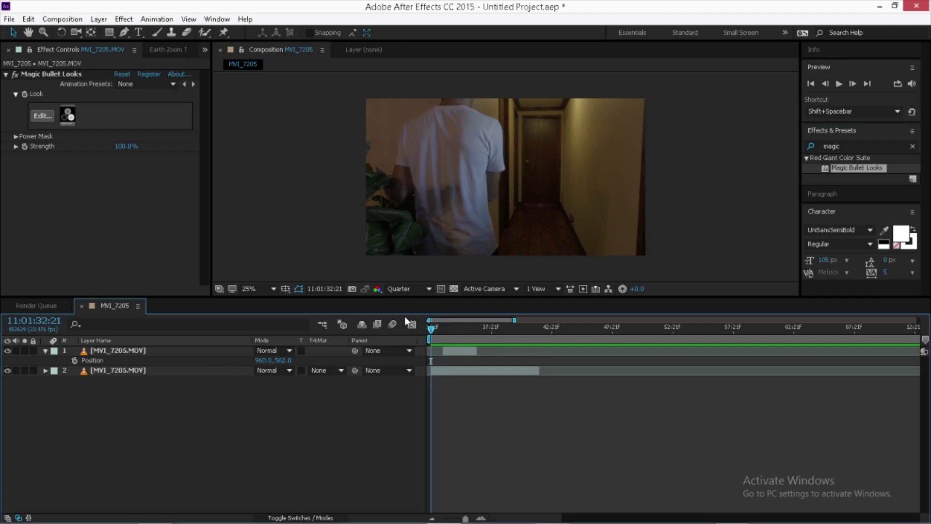
{"action": "key", "text": "ctrl+shift+c"}
{"action": "key", "text": "Return"}
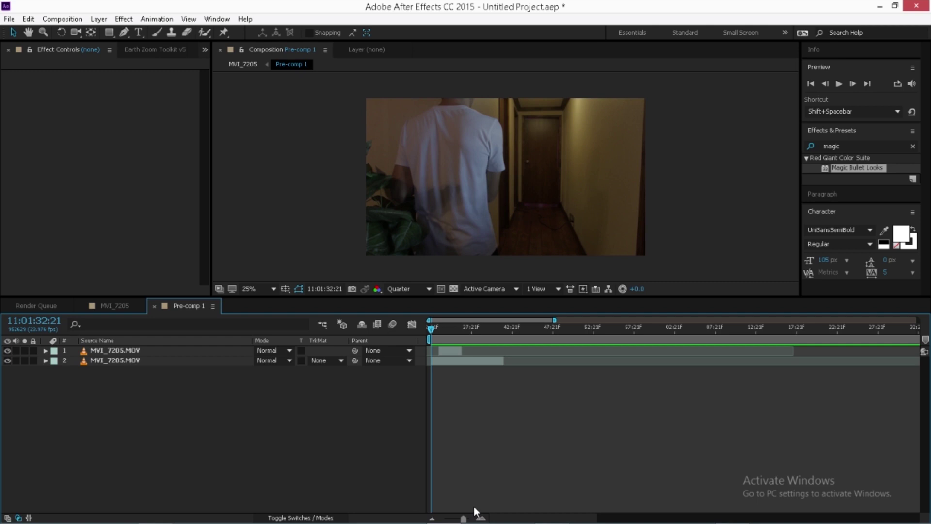
Step: Jump ahead to a later, darkened frame to check the precomposed shot in Pre-comp 1
{"action": "key", "text": "space"}
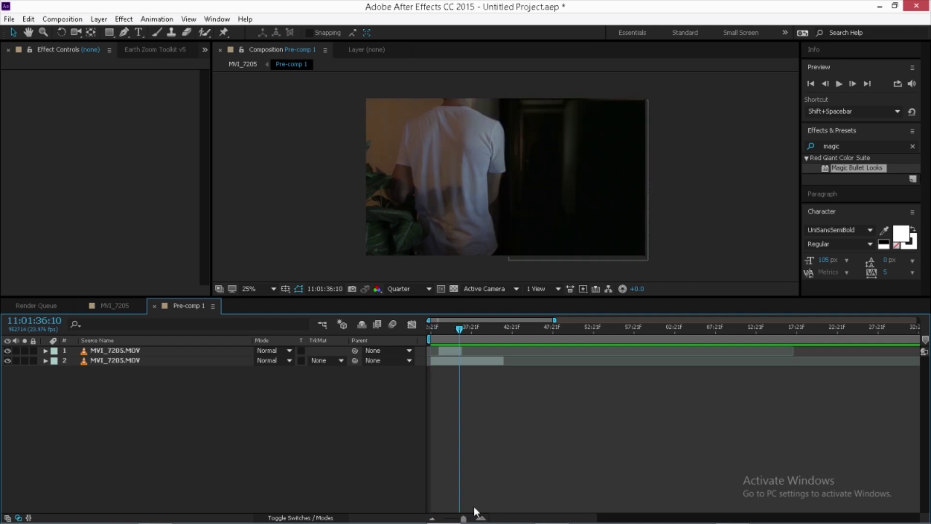